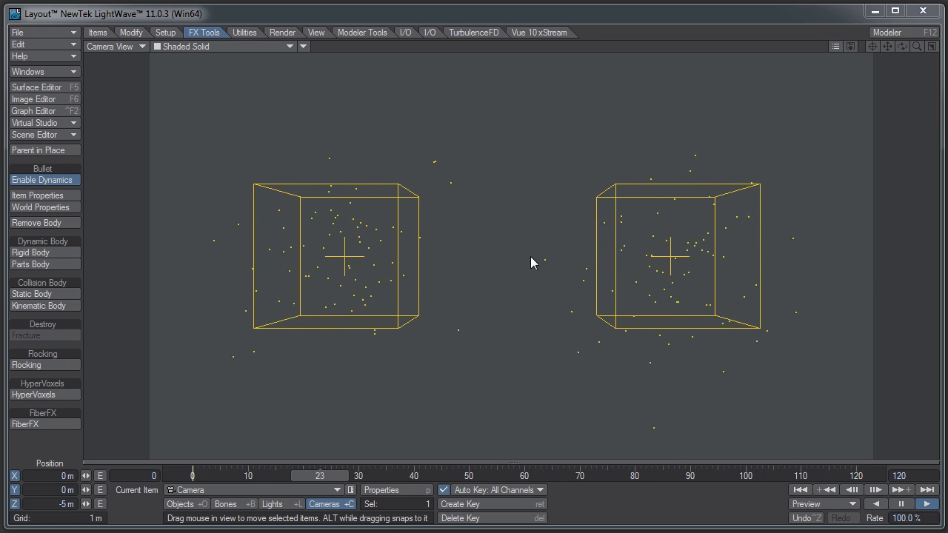
# Select HV Emitter and PartigonEmitter during playback, then pause the animation at frame 112.
pyautogui.click(342, 266)
pyautogui.press('y')
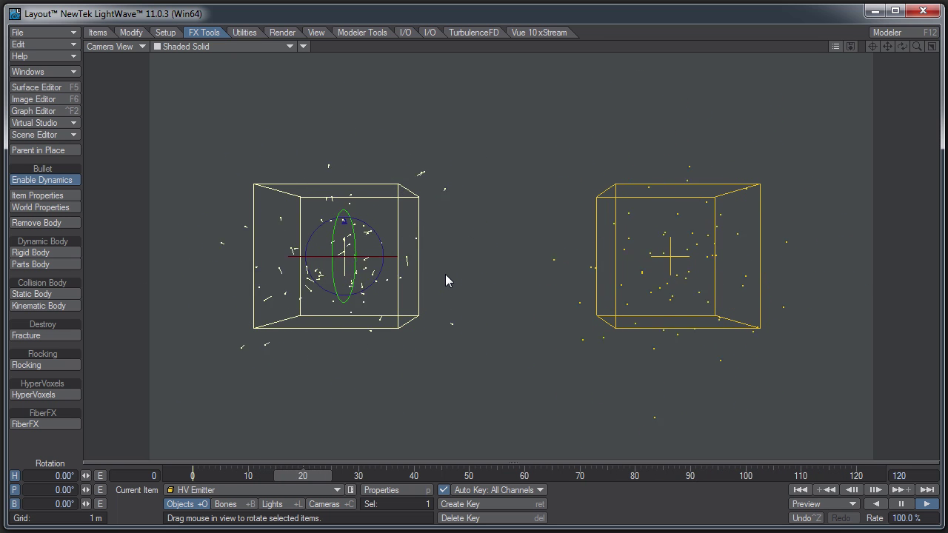
pyautogui.click(625, 248)
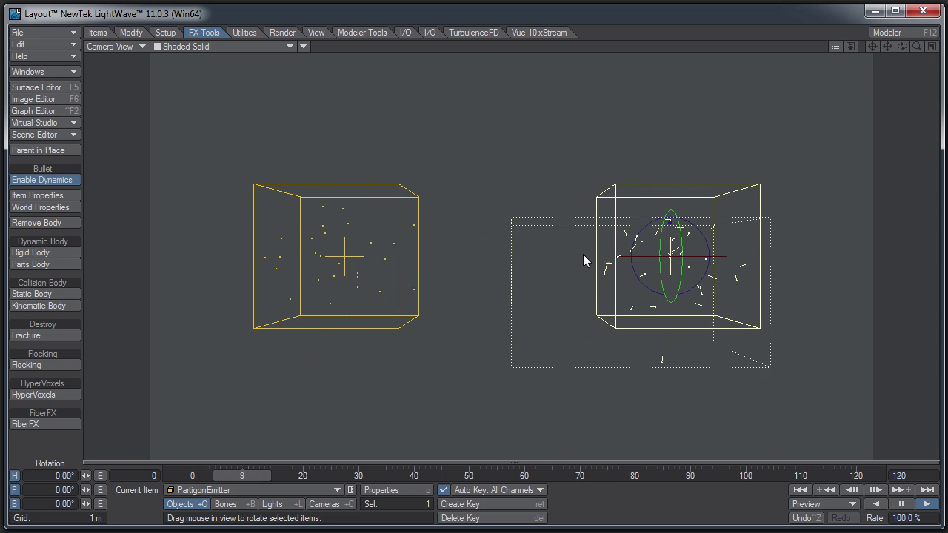
pyautogui.click(348, 241)
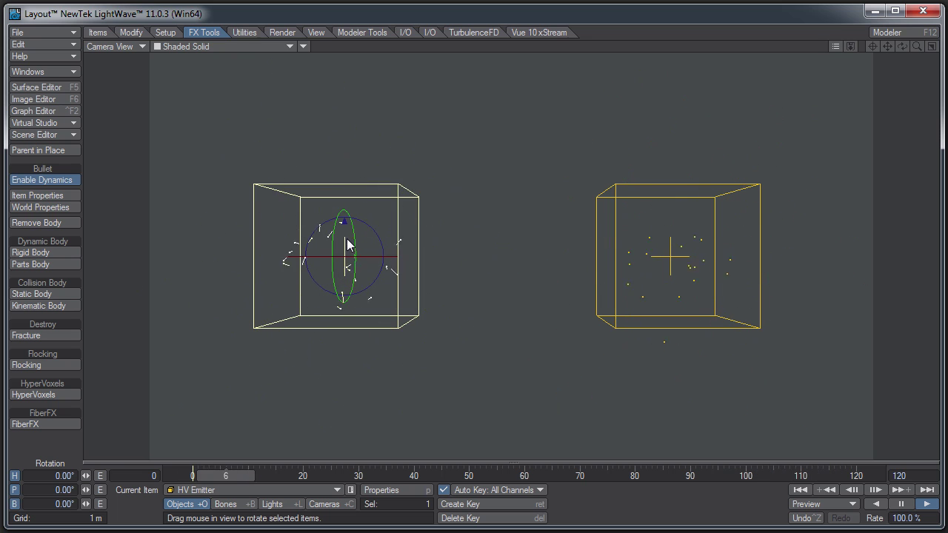
pyautogui.click(901, 504)
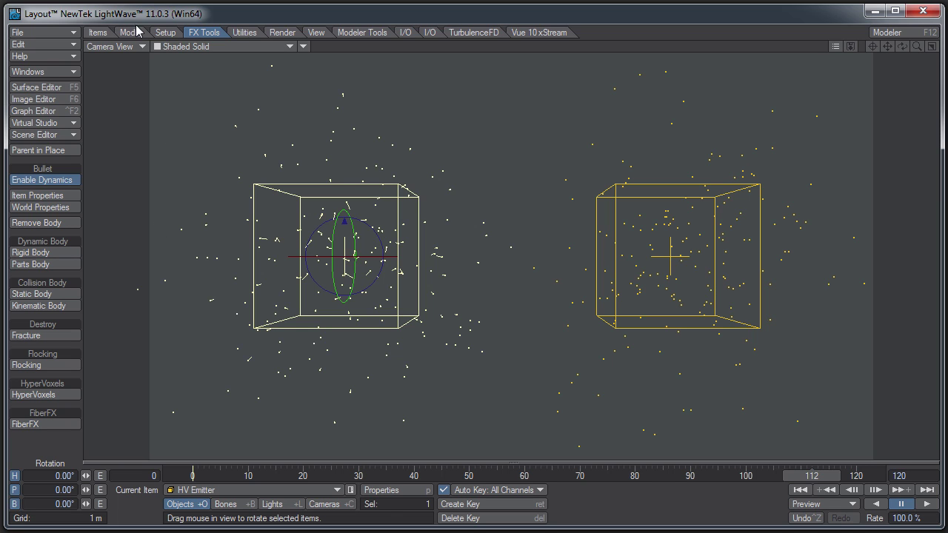
# Open Items > Dynamic Obj > Particle, review the Emitter Type list, and cancel the dialog.
pyautogui.click(97, 33)
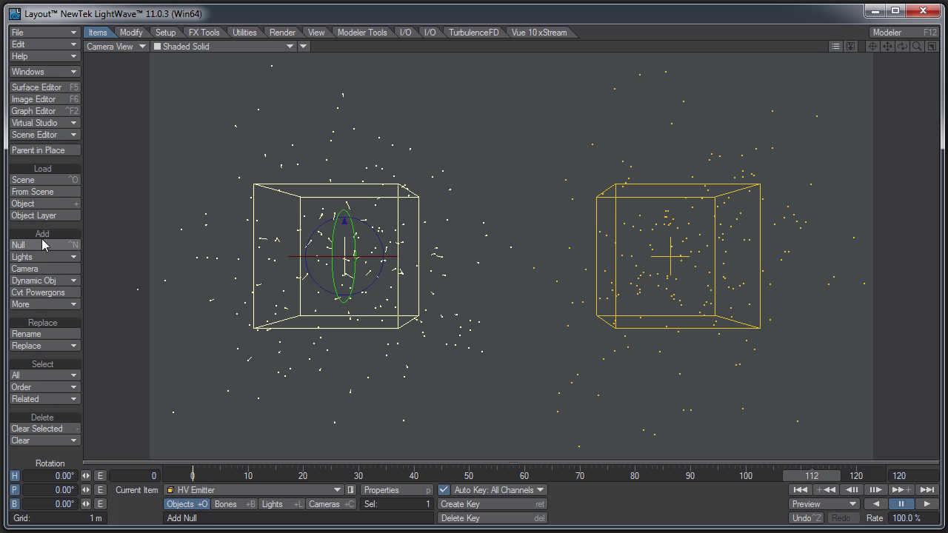
pyautogui.click(62, 285)
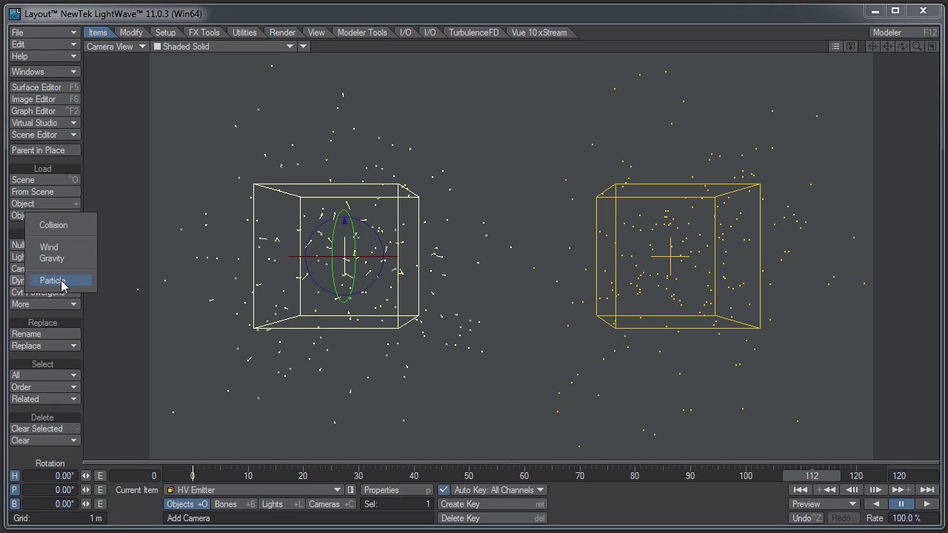
pyautogui.click(71, 285)
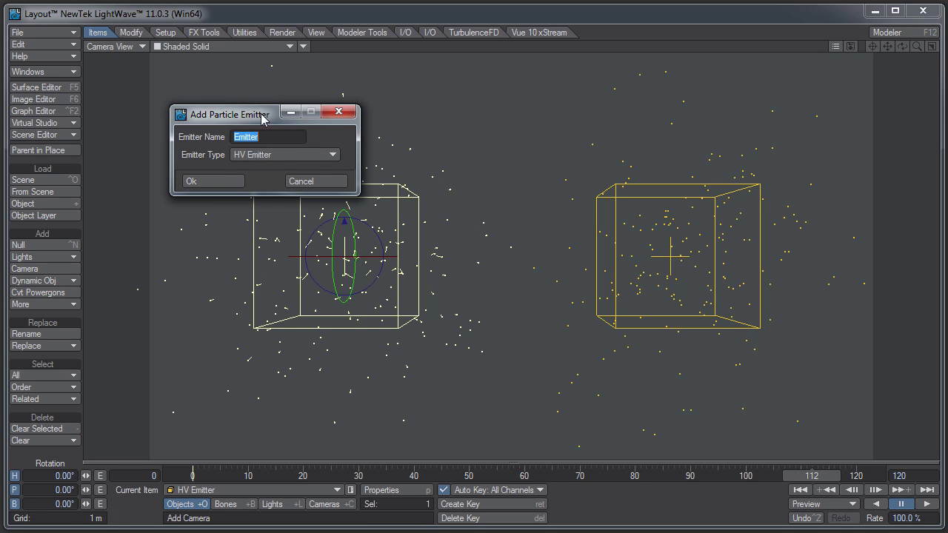
pyautogui.click(281, 155)
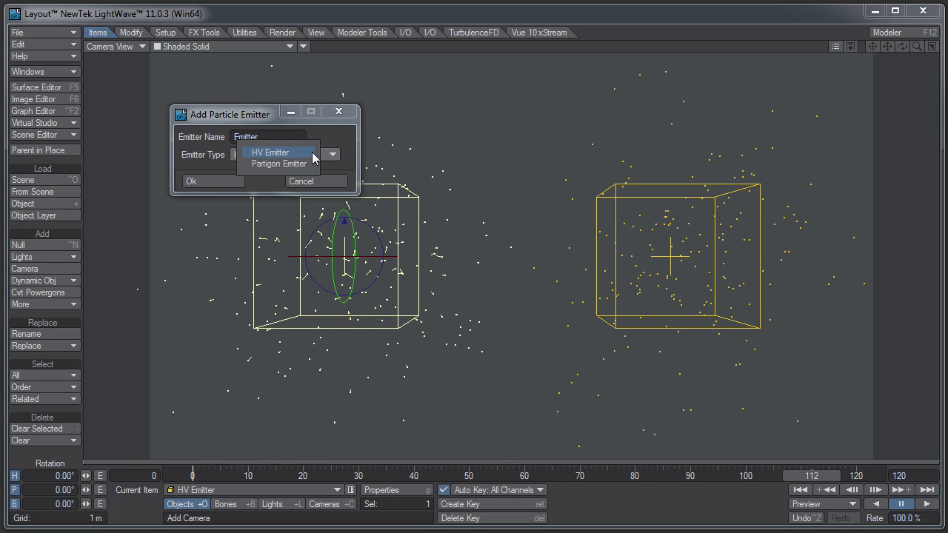
pyautogui.click(339, 112)
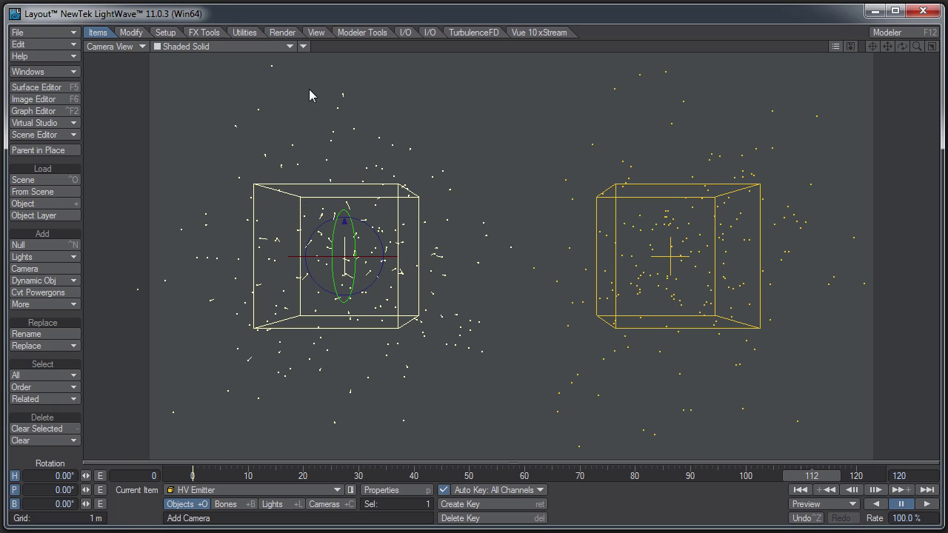
# Open the FX Browser from Utilities > Additional, view its Add emitter types, and close it.
pyautogui.click(245, 33)
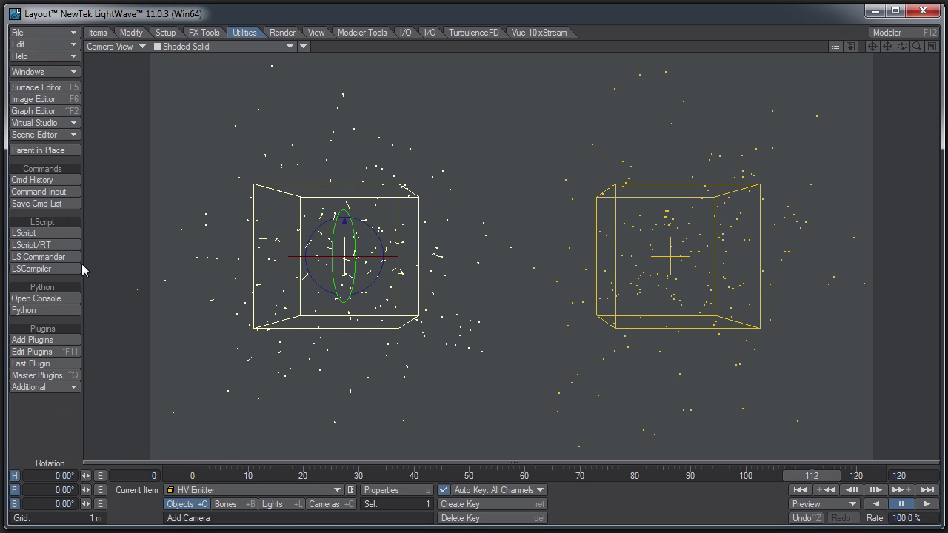
pyautogui.click(50, 388)
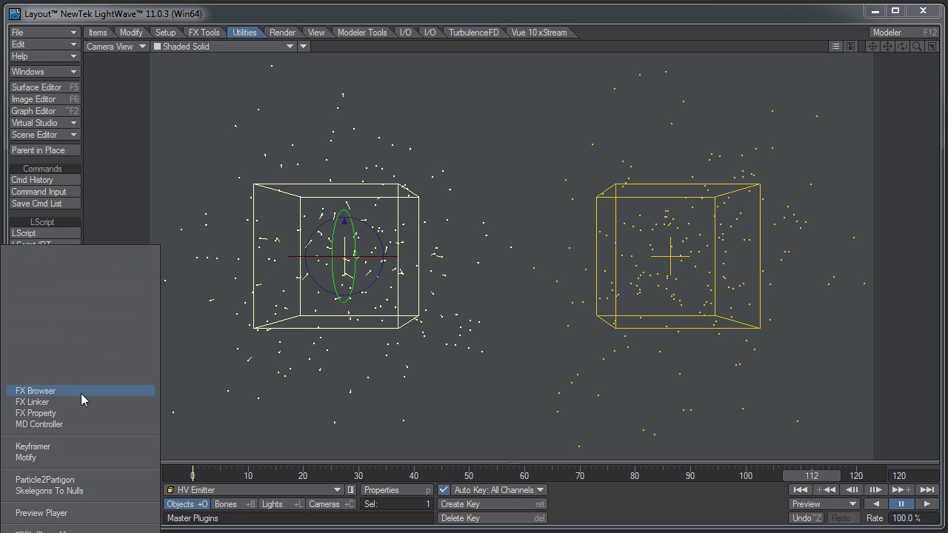
pyautogui.click(87, 390)
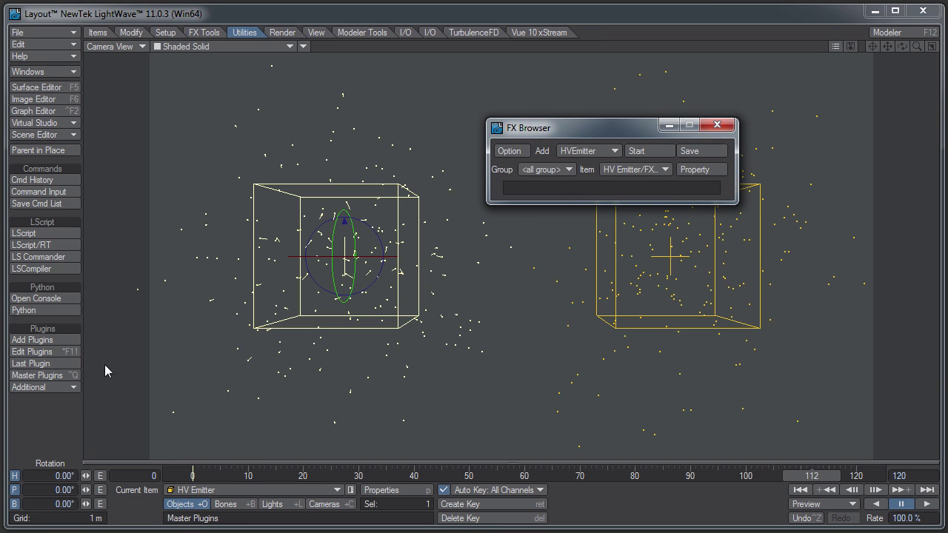
pyautogui.moveTo(604, 137); pyautogui.dragTo(553, 84)
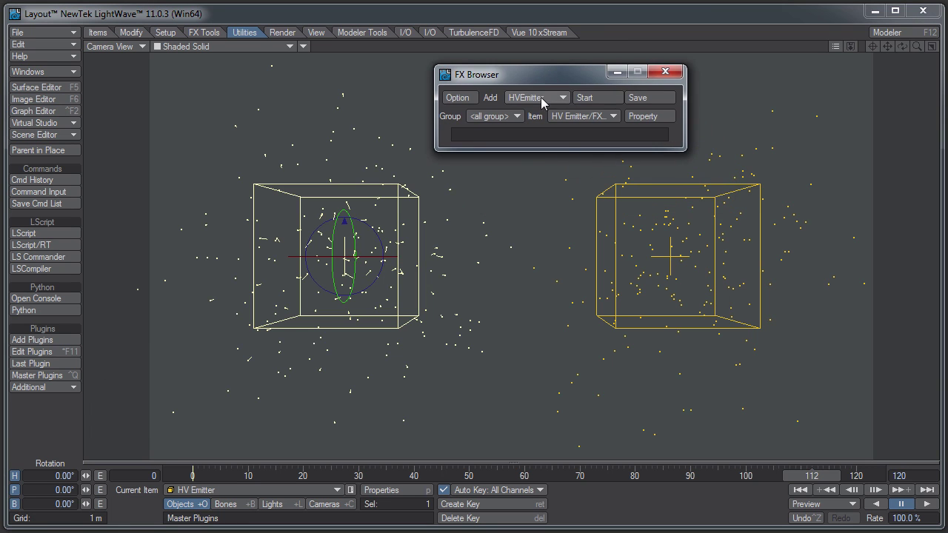
pyautogui.click(546, 99)
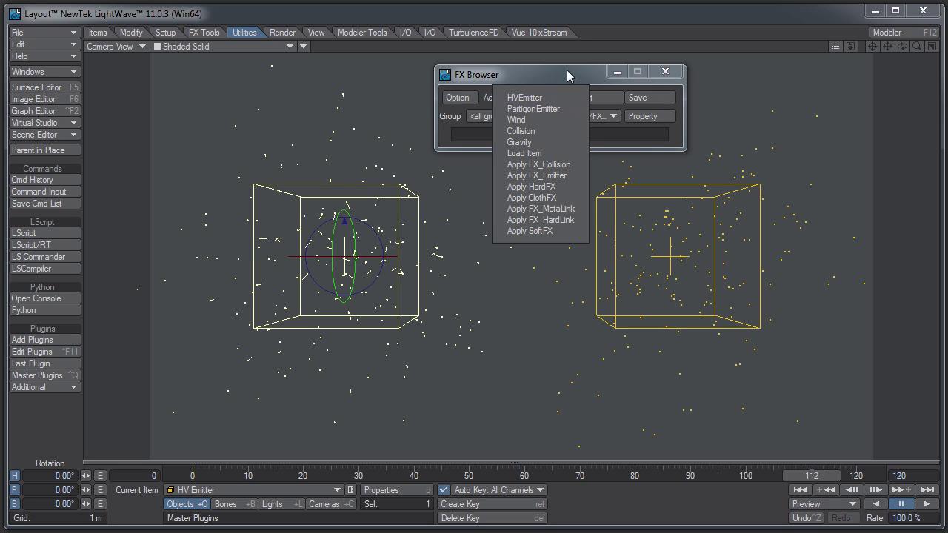
pyautogui.click(551, 115)
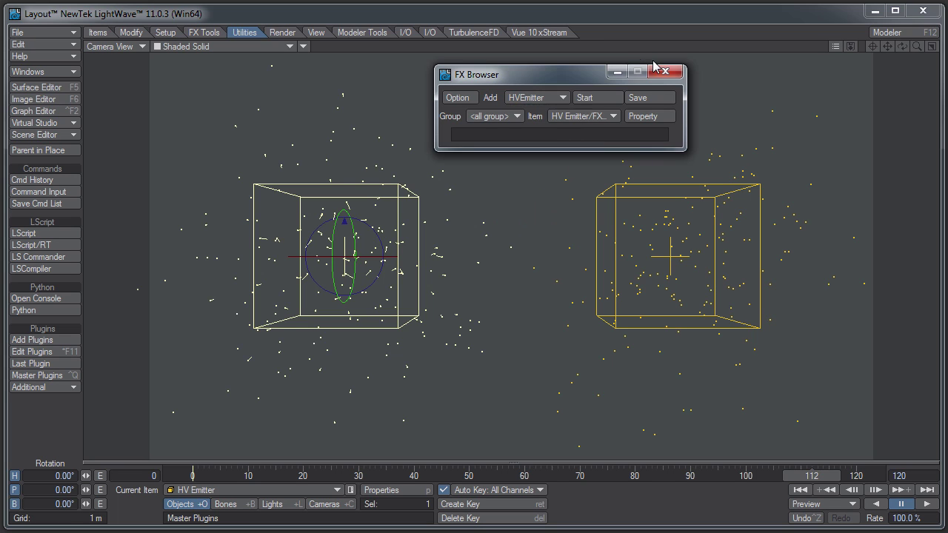
pyautogui.click(664, 71)
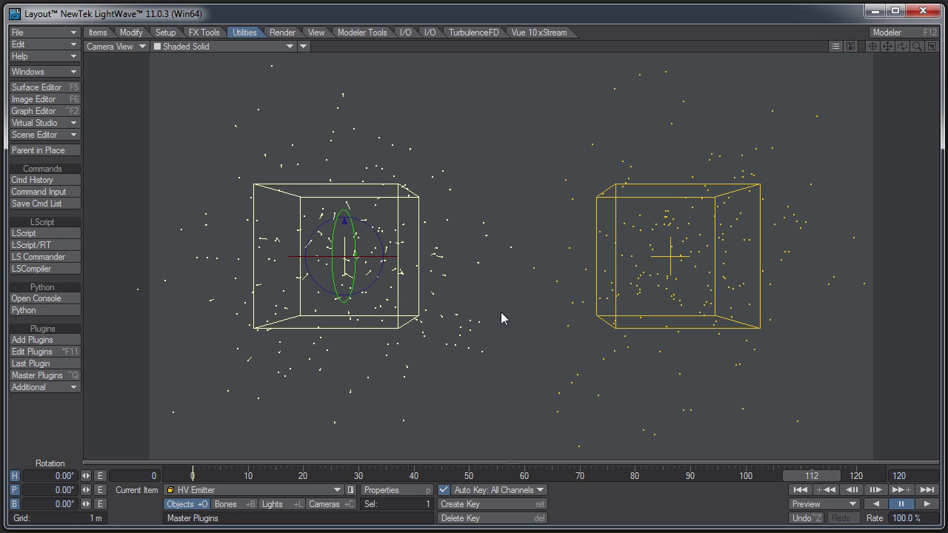
pyautogui.hotkey('ctrl', 'n')
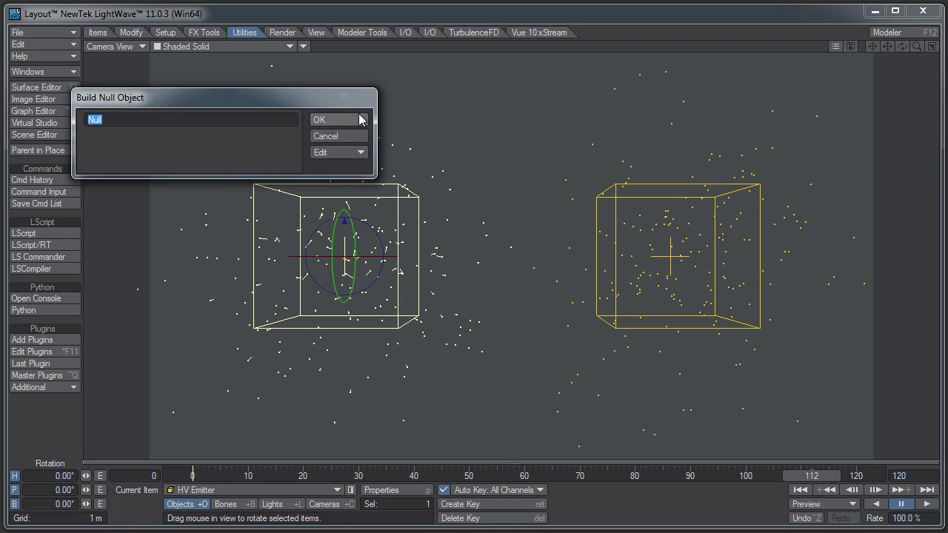
pyautogui.click(358, 119)
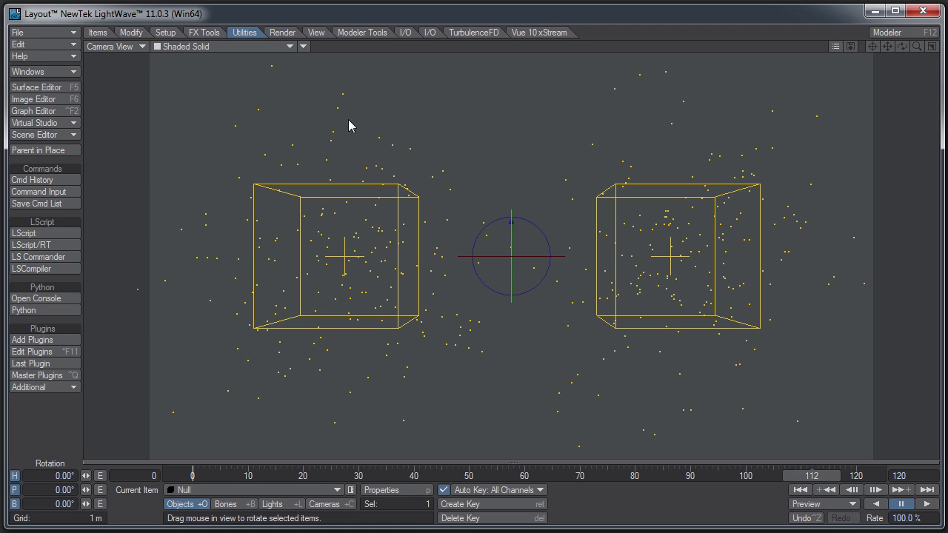
pyautogui.click(413, 489)
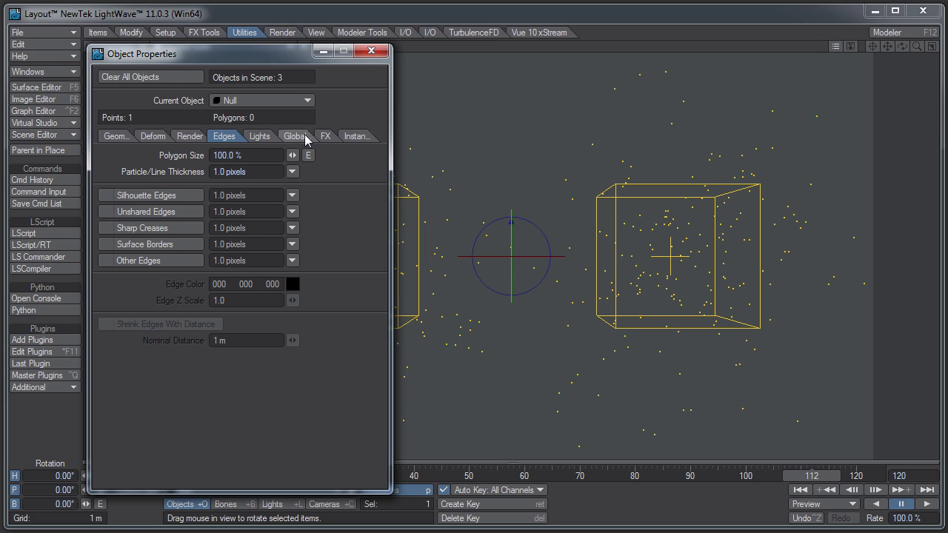
pyautogui.click(323, 137)
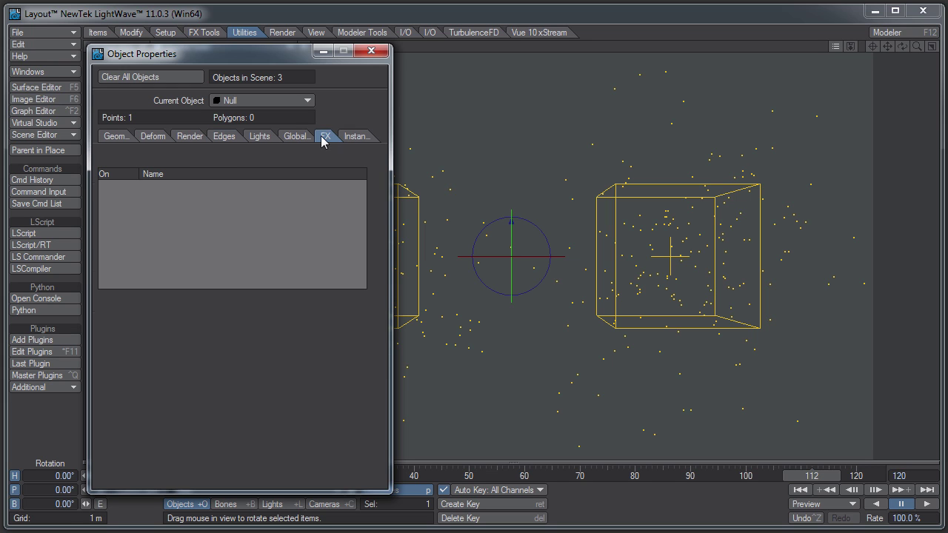
pyautogui.click(183, 157)
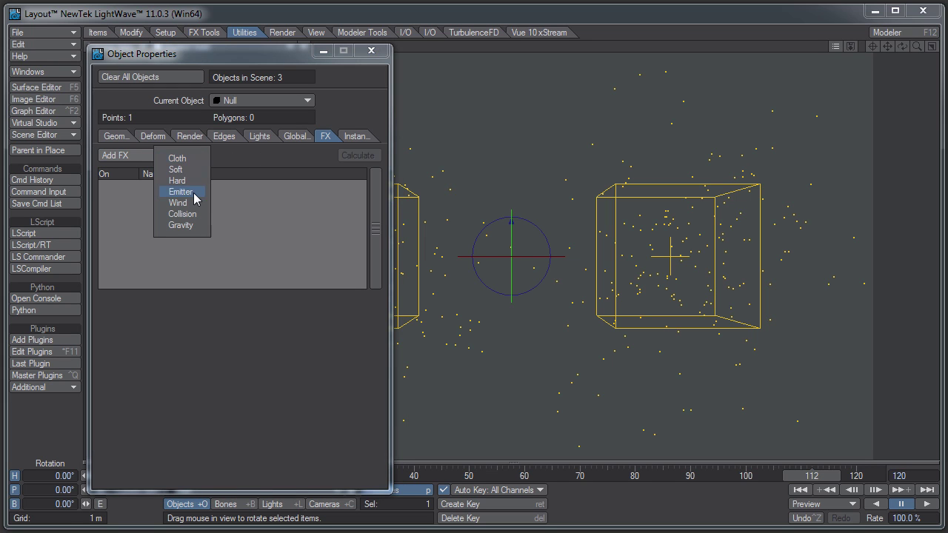
pyautogui.click(184, 191)
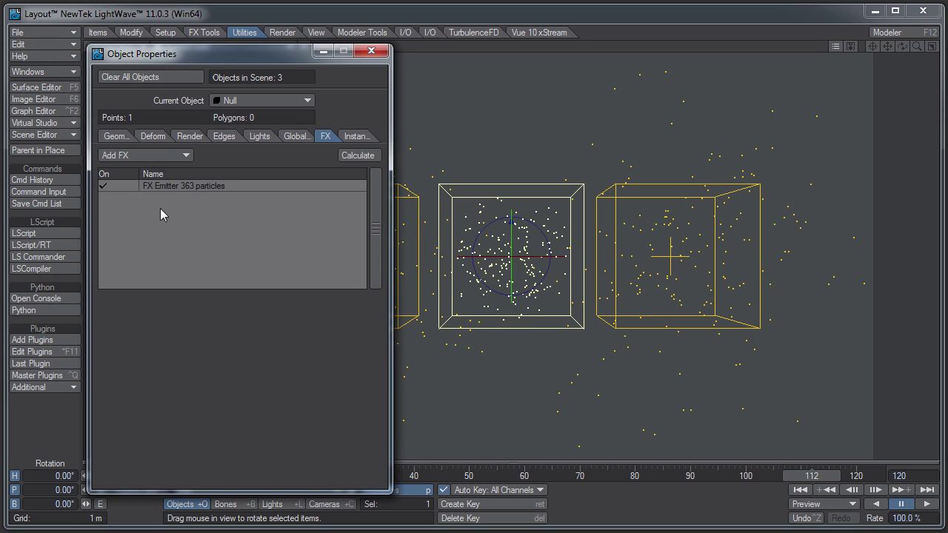
pyautogui.doubleClick(197, 186)
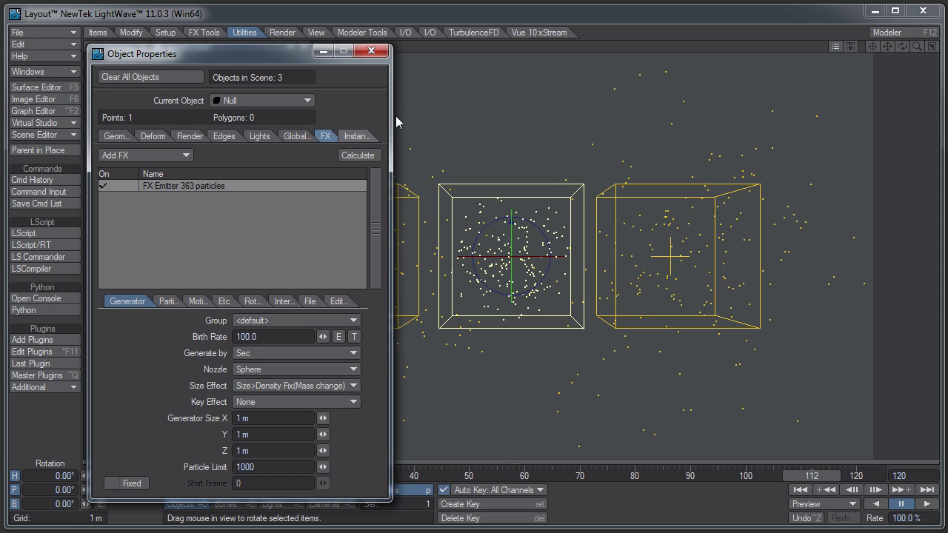
pyautogui.click(371, 51)
pyautogui.press('-')
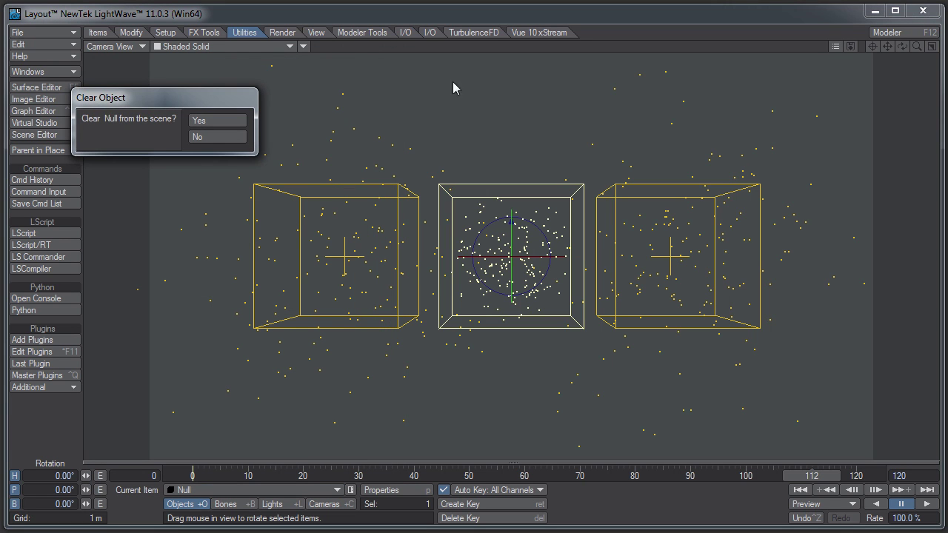
pyautogui.click(234, 121)
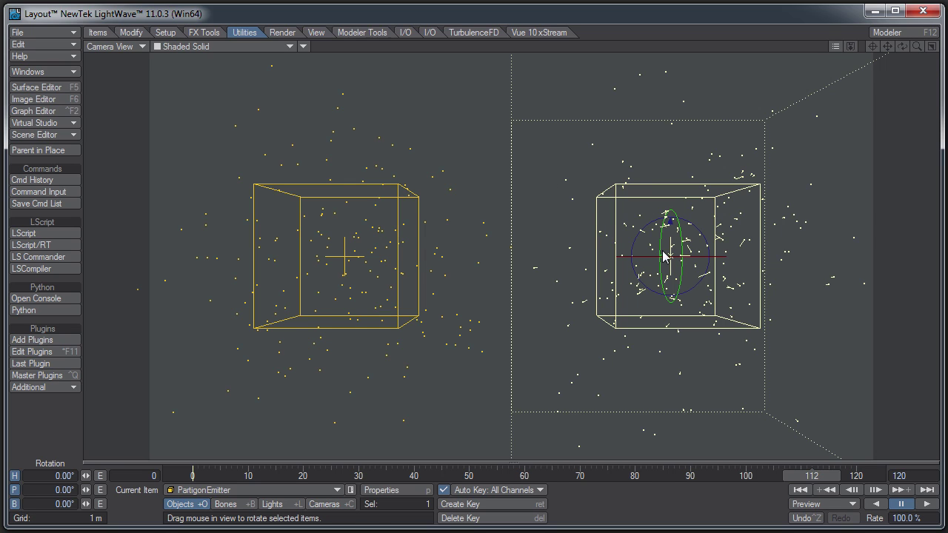
pyautogui.click(370, 229)
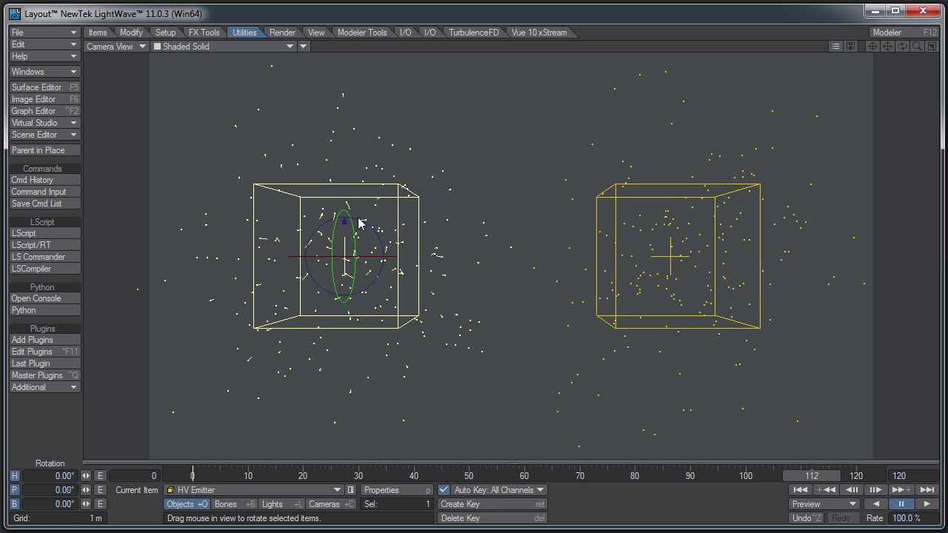
pyautogui.click(679, 204)
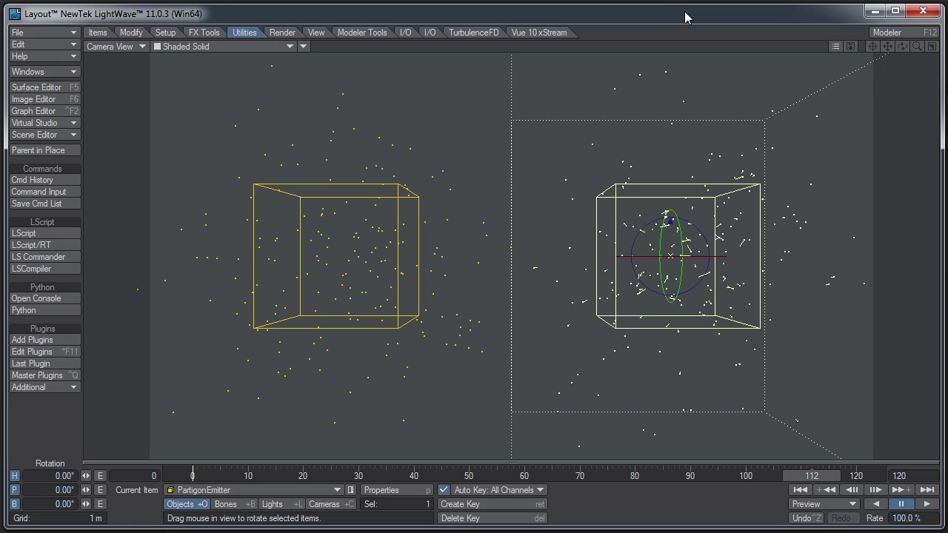
pyautogui.press('F9')
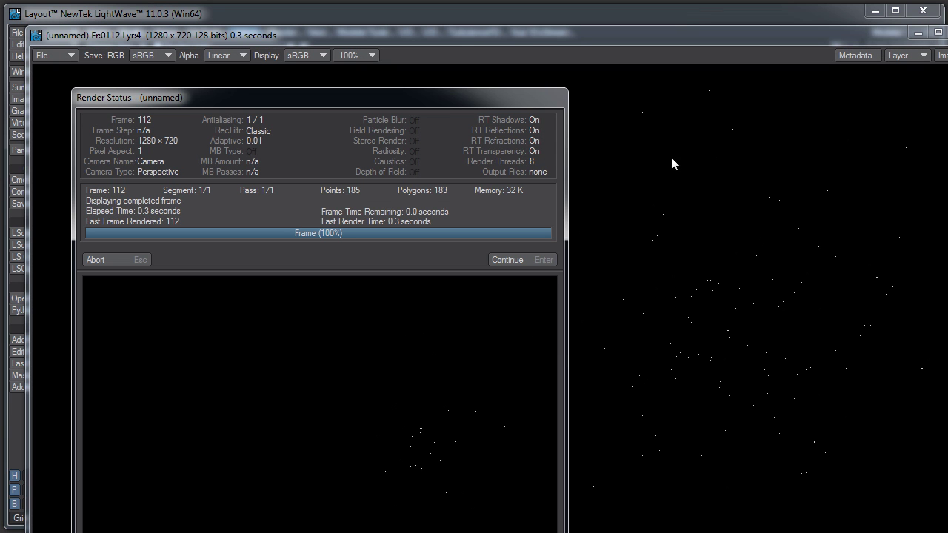
pyautogui.click(540, 263)
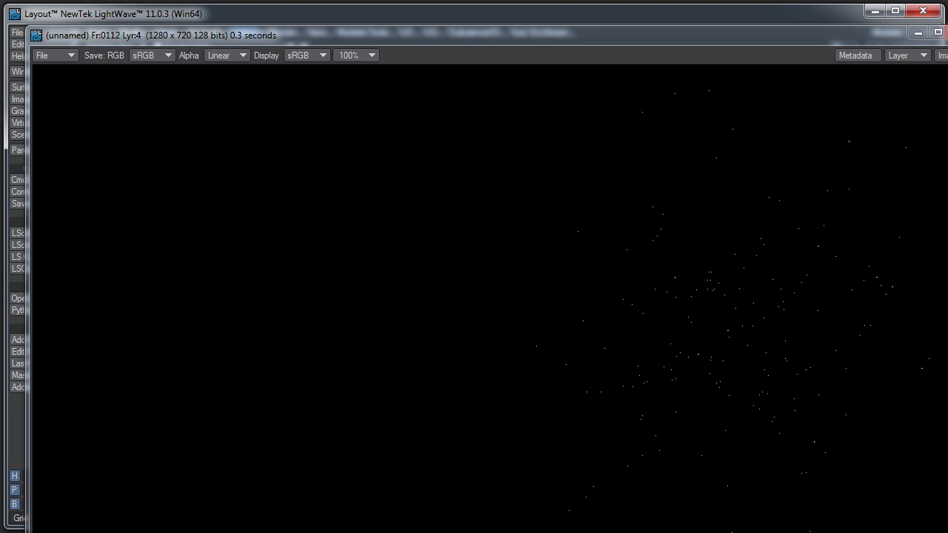
pyautogui.press('Escape')
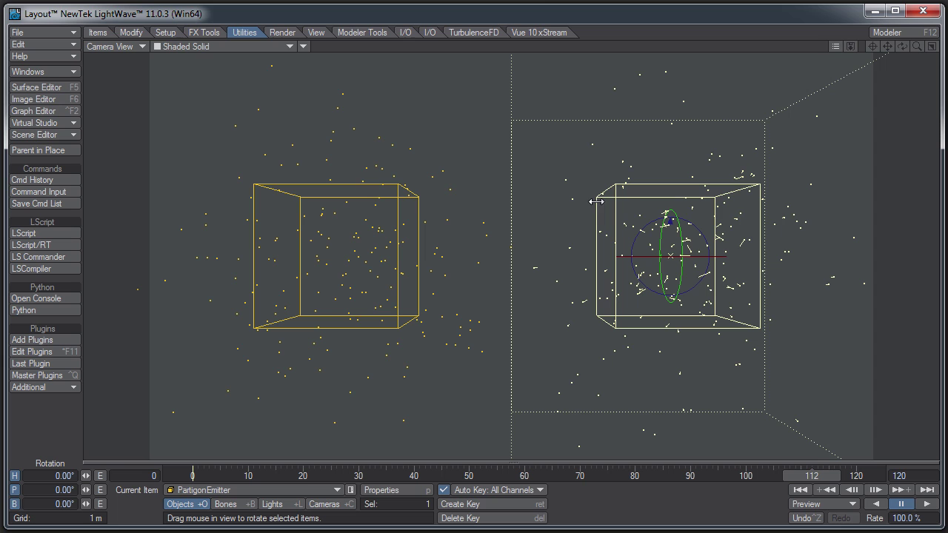
# Open PartigonEmitter's Object Properties and switch the viewport to VPR live render.
pyautogui.click(396, 490)
pyautogui.moveTo(278, 47); pyautogui.dragTo(268, 106)
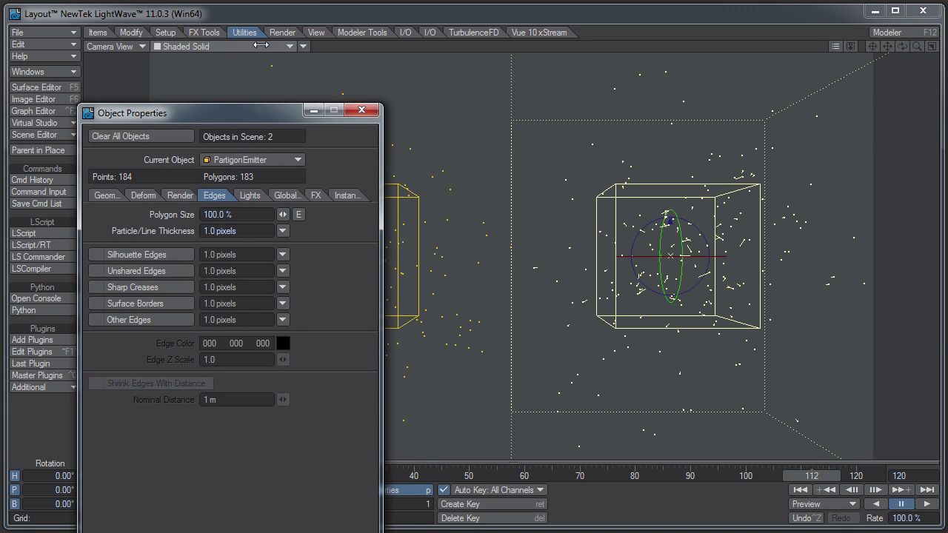
pyautogui.click(189, 46)
pyautogui.click(256, 99)
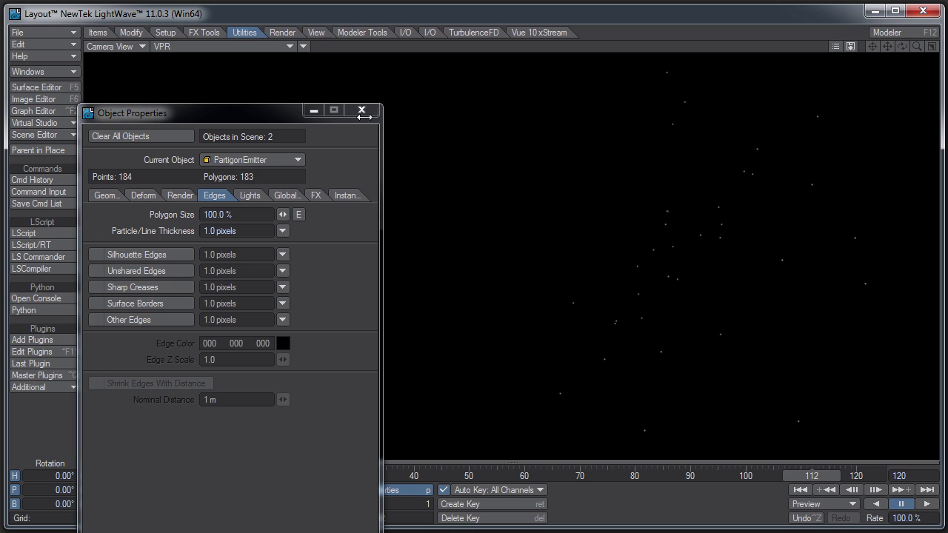
pyautogui.moveTo(268, 116); pyautogui.dragTo(323, 37)
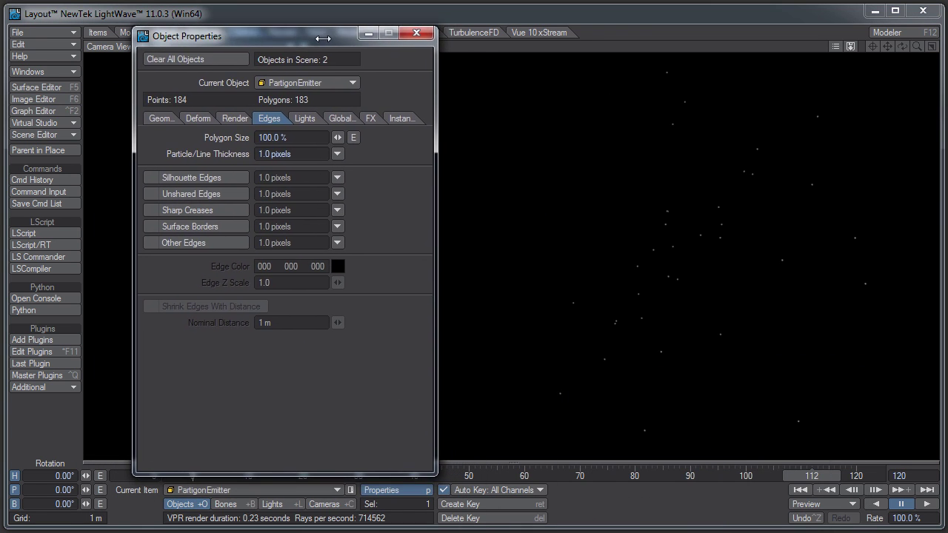
# Try the Medium and Large presets, then set Particle/Line Thickness to 10.0 pixels.
pyautogui.click(305, 118)
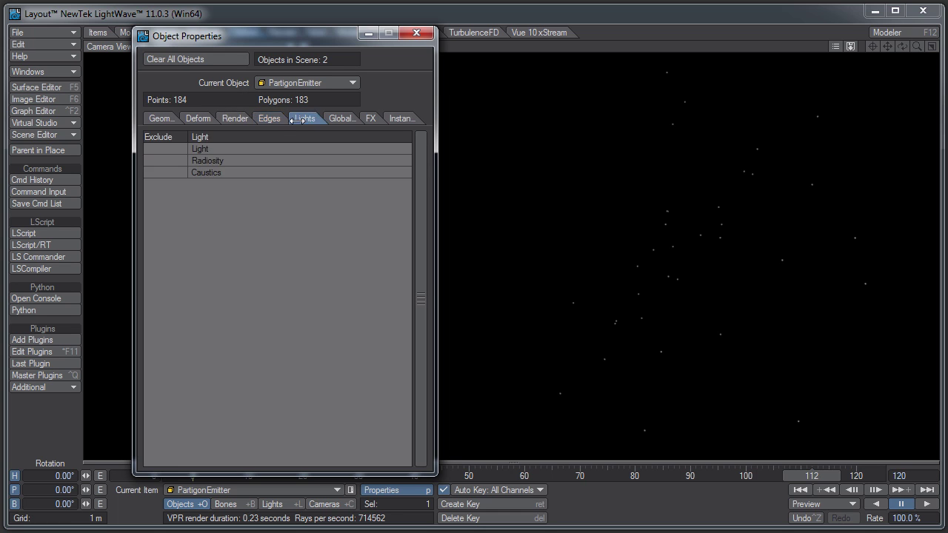
pyautogui.click(268, 119)
pyautogui.click(337, 154)
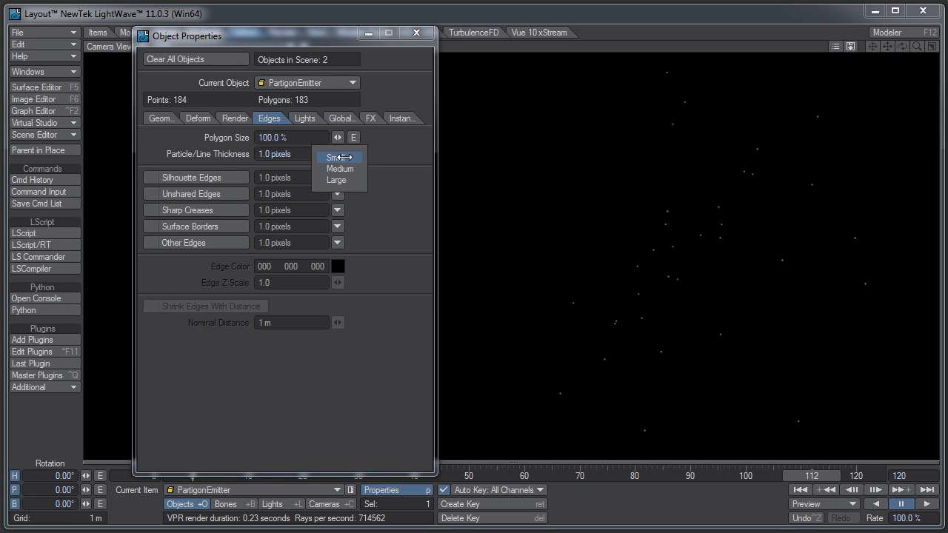
pyautogui.click(352, 169)
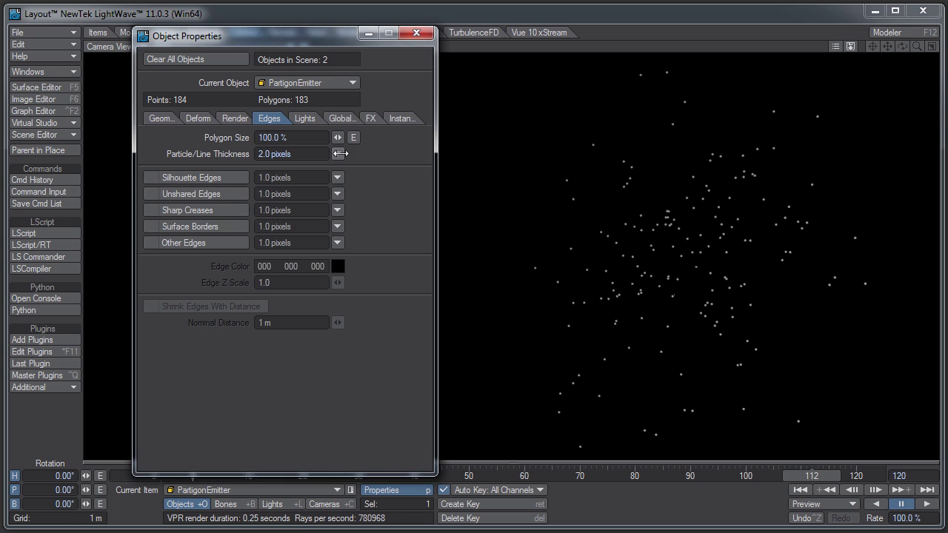
pyautogui.click(340, 153)
pyautogui.click(337, 153)
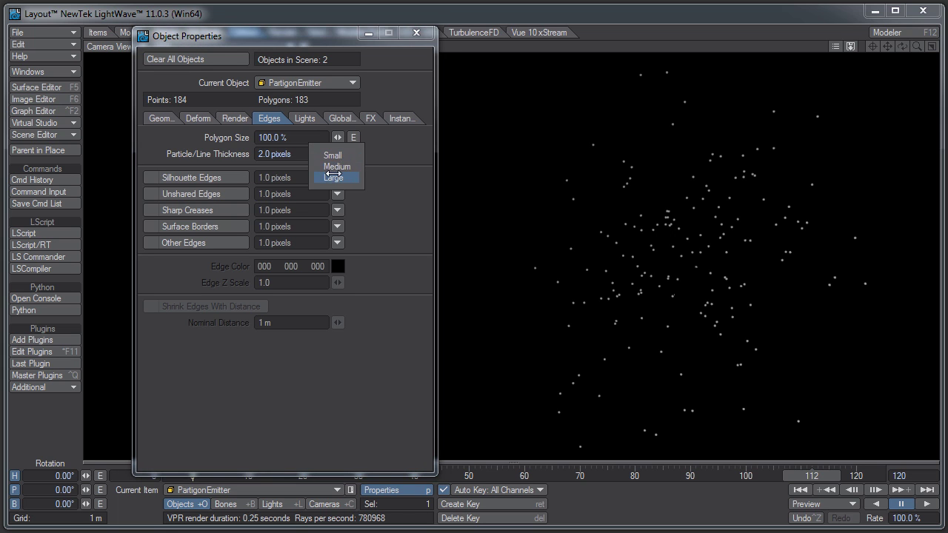
pyautogui.click(338, 178)
pyautogui.click(312, 147)
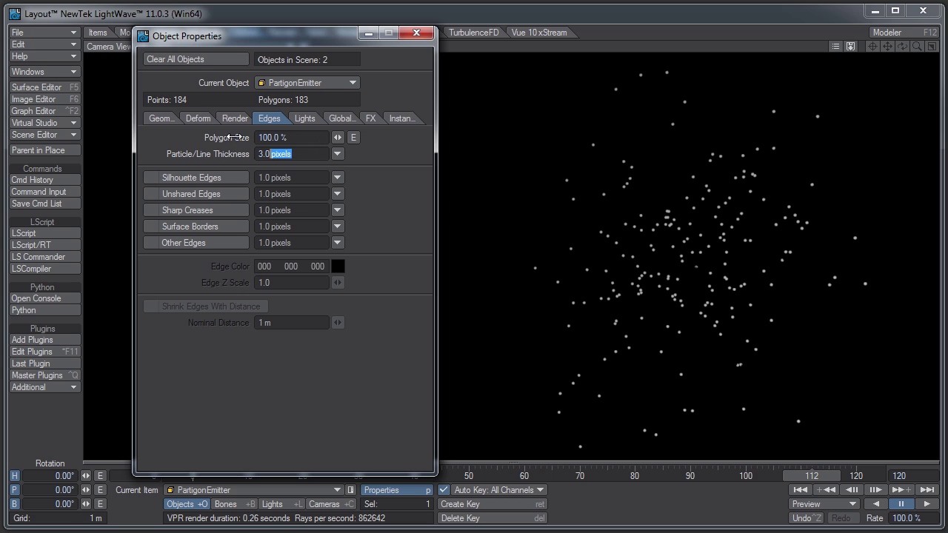
pyautogui.write('10')
pyautogui.press('Return')
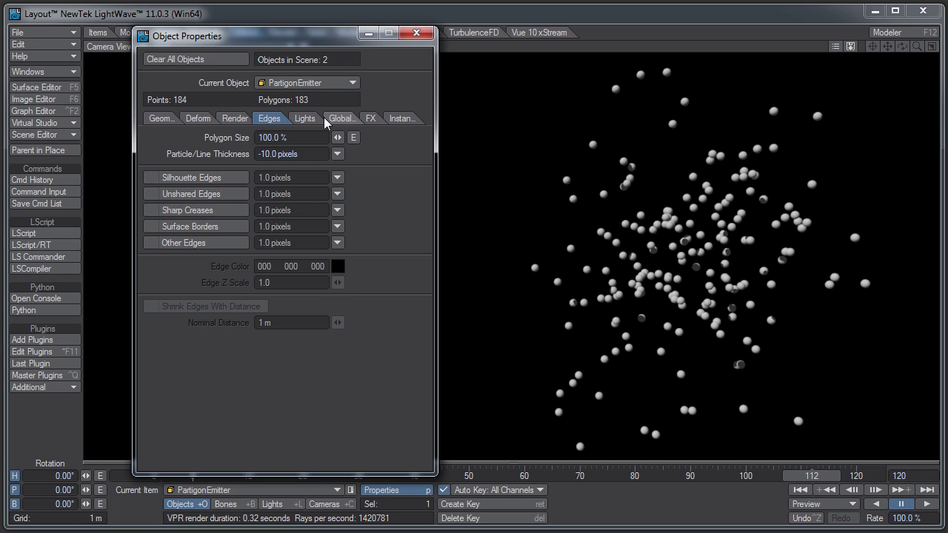
# Test a -50 pixel thickness, pull the camera back, and restore thickness to 10.0 pixels.
pyautogui.moveTo(259, 154); pyautogui.dragTo(263, 155)
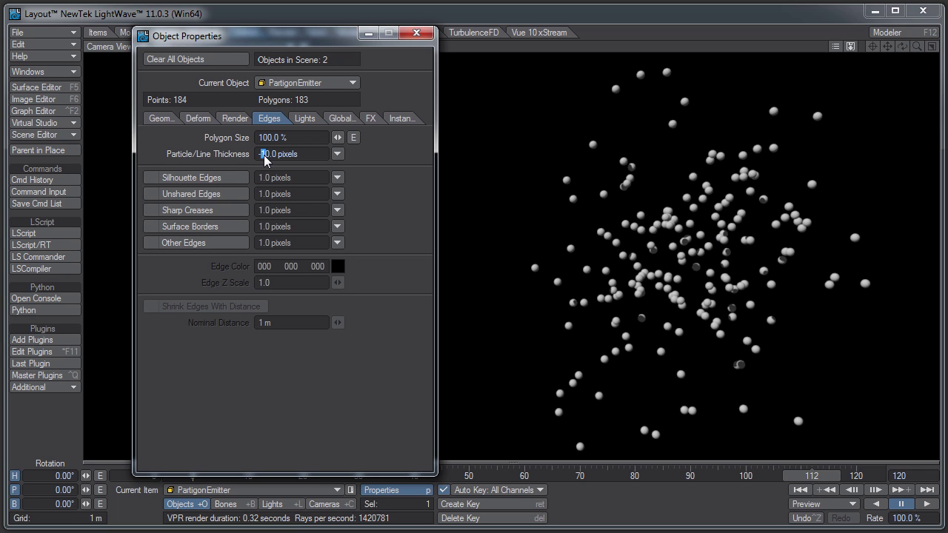
pyautogui.write('-5')
pyautogui.press('Return')
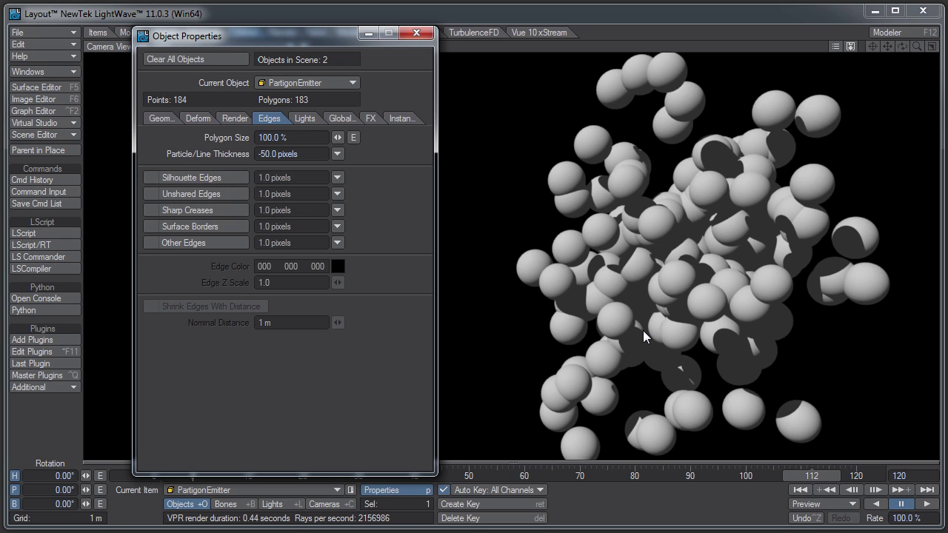
pyautogui.hotkey('shift', 'c')
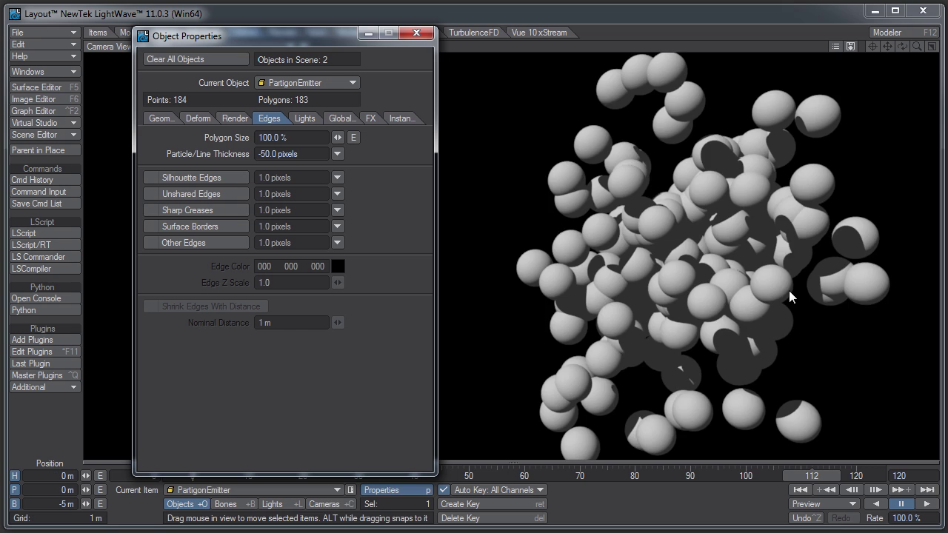
pyautogui.moveTo(465, 276); pyautogui.dragTo(465, 257)
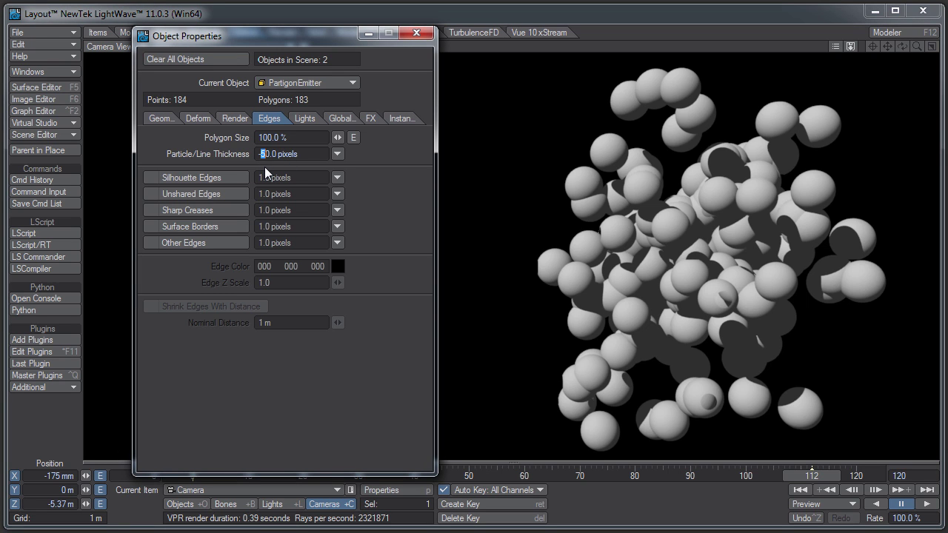
pyautogui.press('Return')
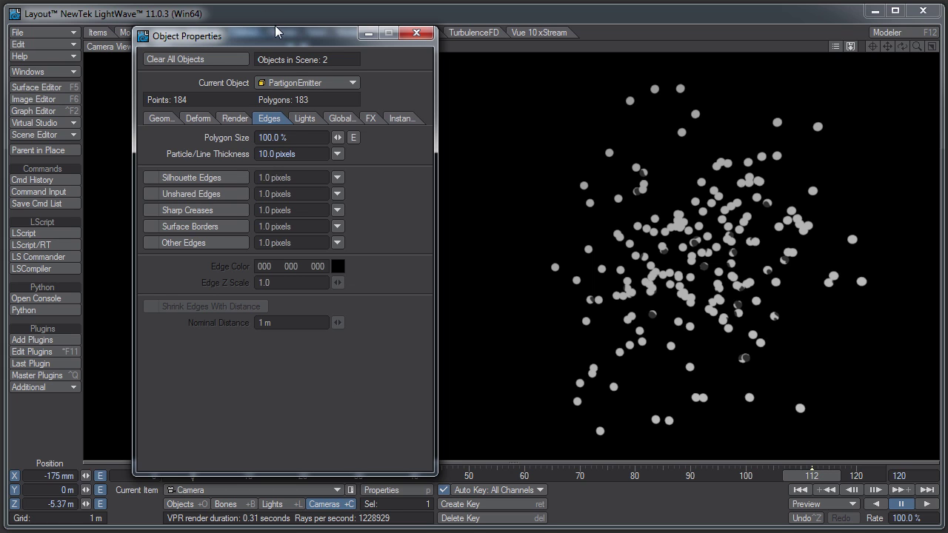
pyautogui.moveTo(256, 38); pyautogui.dragTo(123, 40)
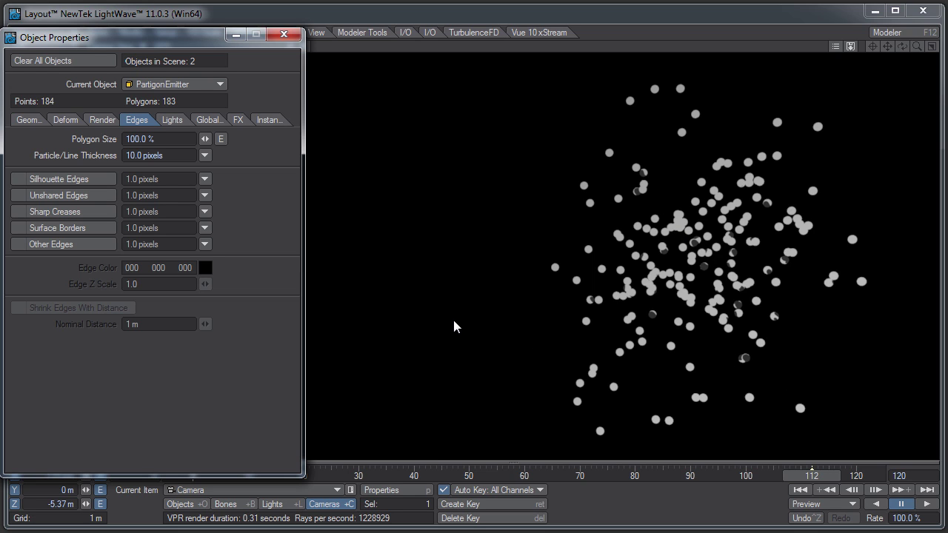
# Enable Particle Blur in the Render Globals camera settings.
pyautogui.click(375, 490)
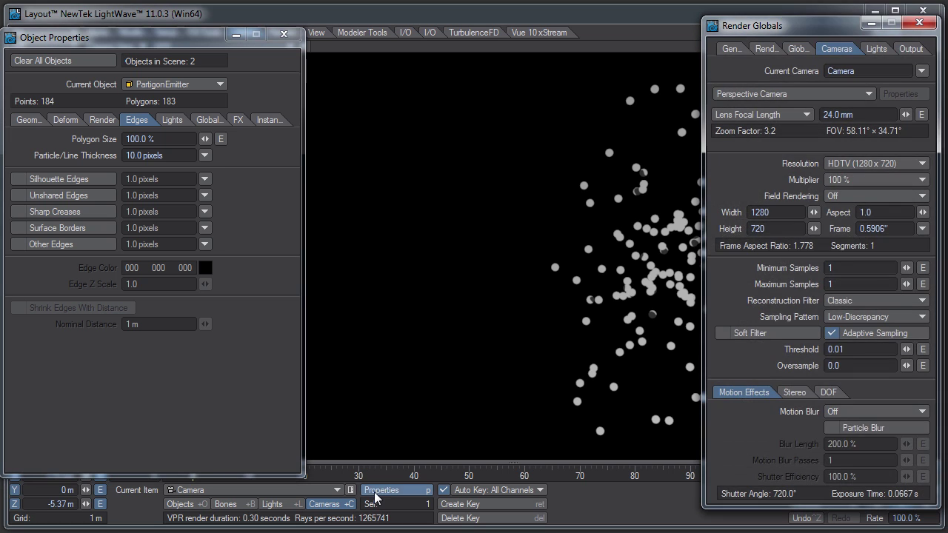
pyautogui.click(855, 427)
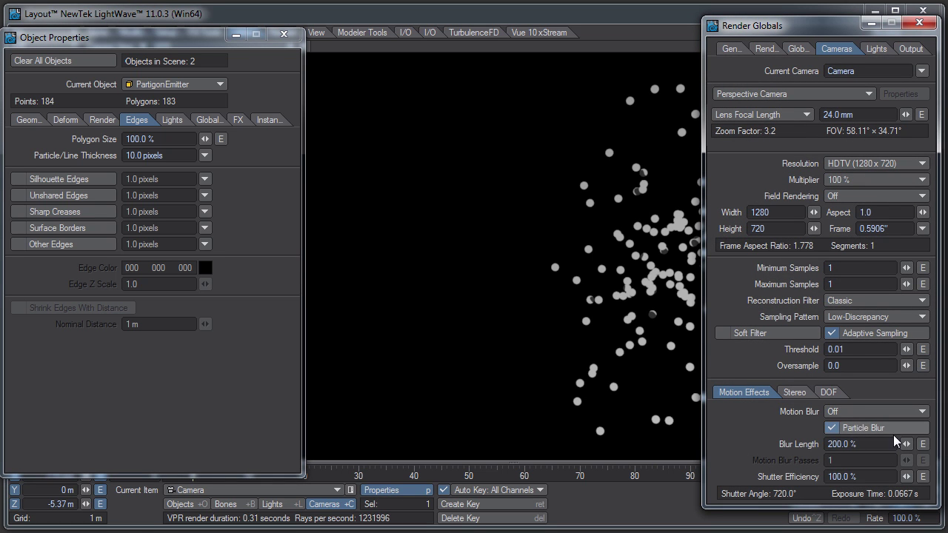
pyautogui.moveTo(781, 25); pyautogui.dragTo(209, 12)
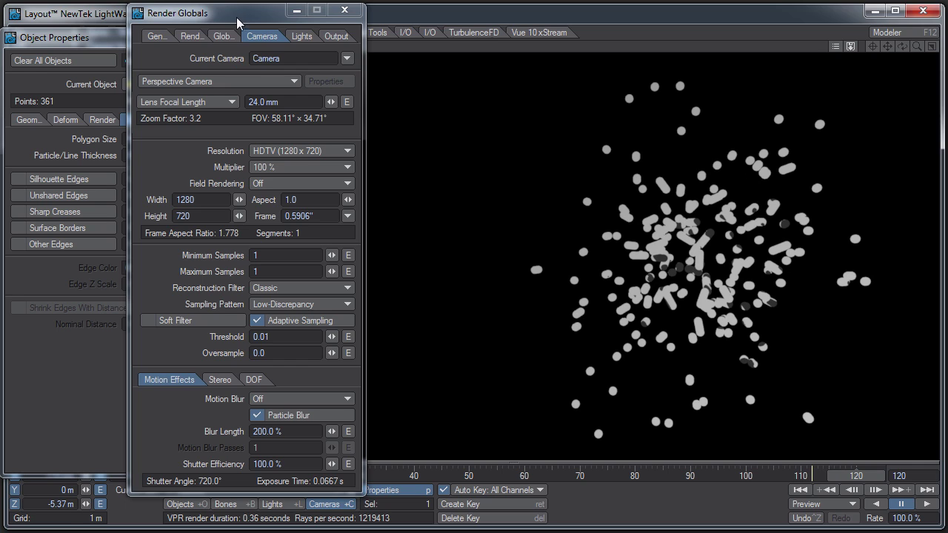
pyautogui.moveTo(236, 14); pyautogui.dragTo(381, 38)
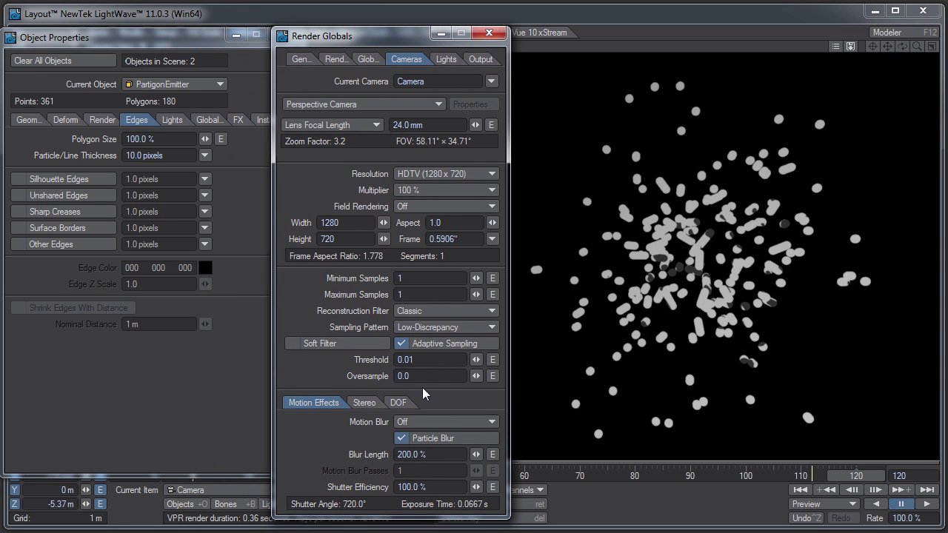
# Try Photoreal motion blur, then set Motion Blur back to Off.
pyautogui.click(411, 422)
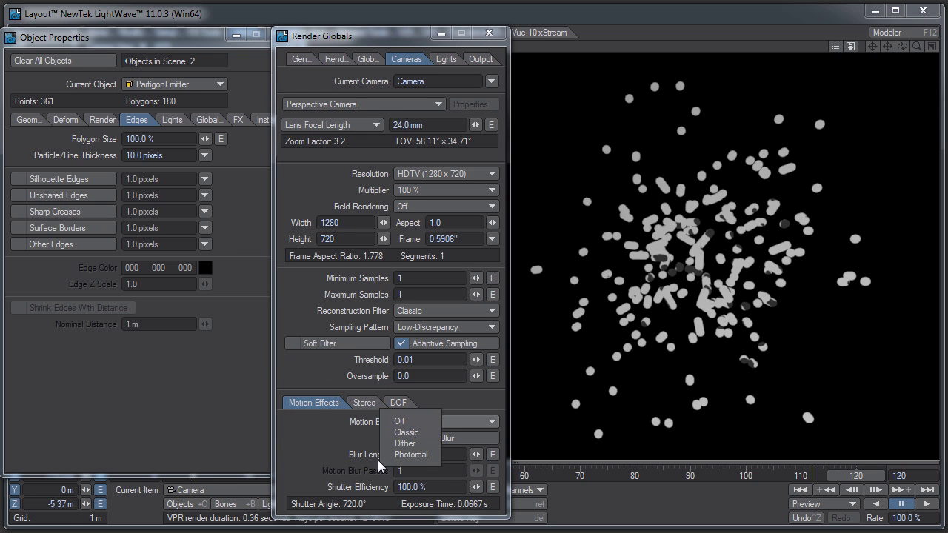
pyautogui.click(398, 456)
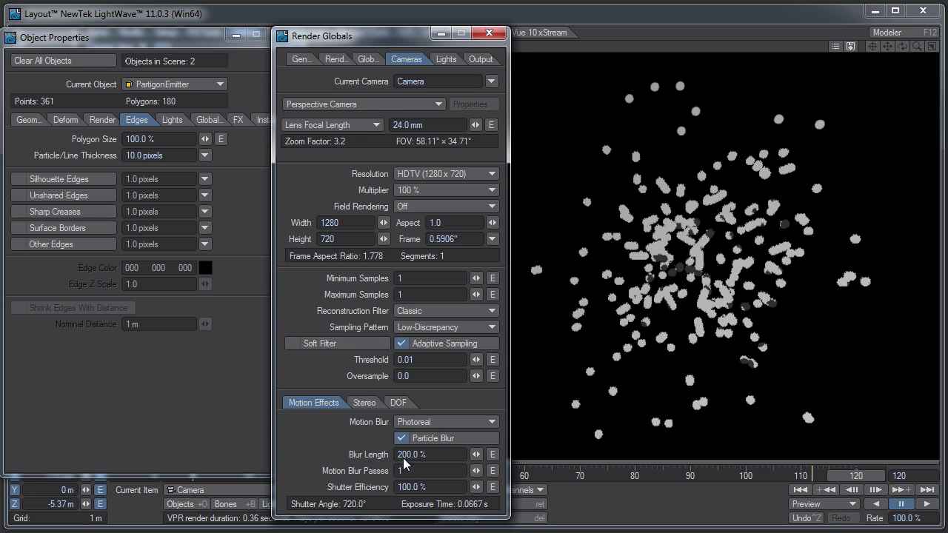
pyautogui.click(425, 422)
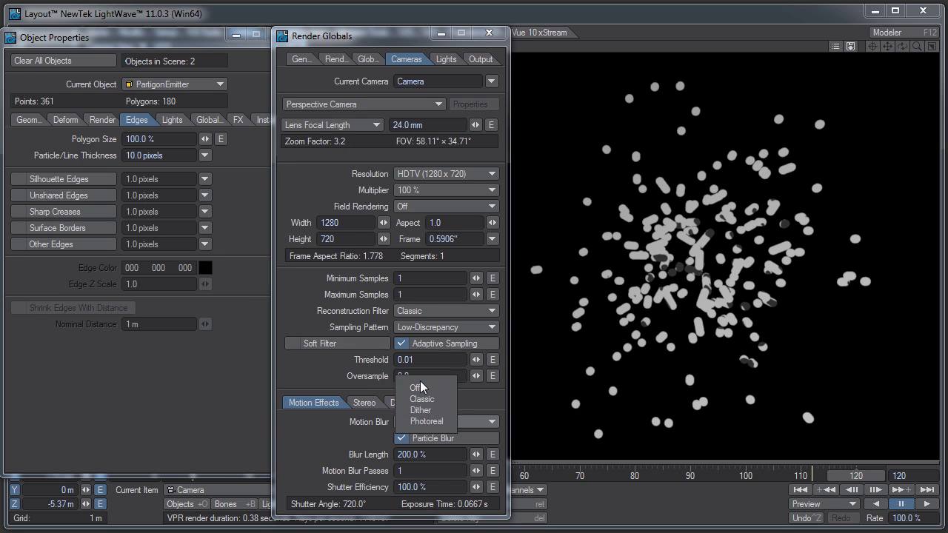
pyautogui.click(419, 387)
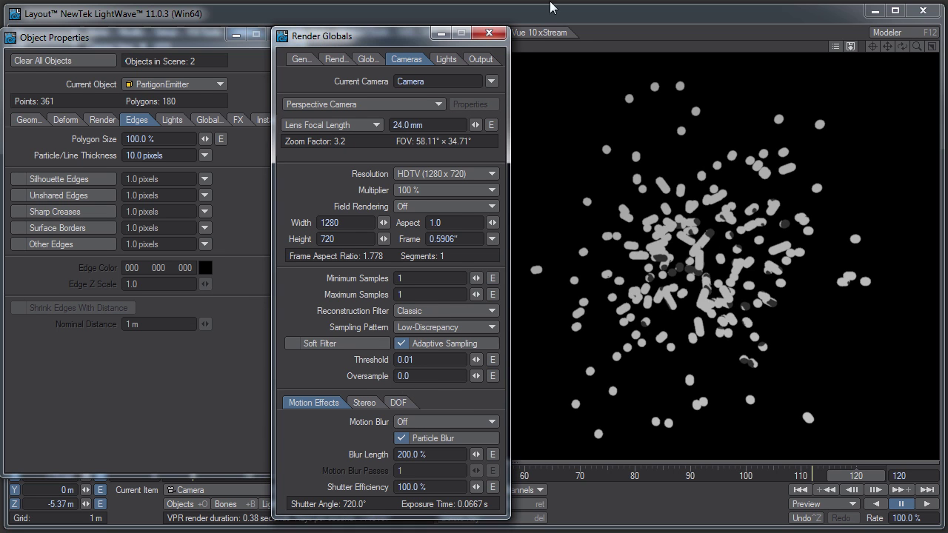
# Set the Partigons surface to colour 200/255/0, 100% luminosity and 0% diffuse.
pyautogui.click(490, 34)
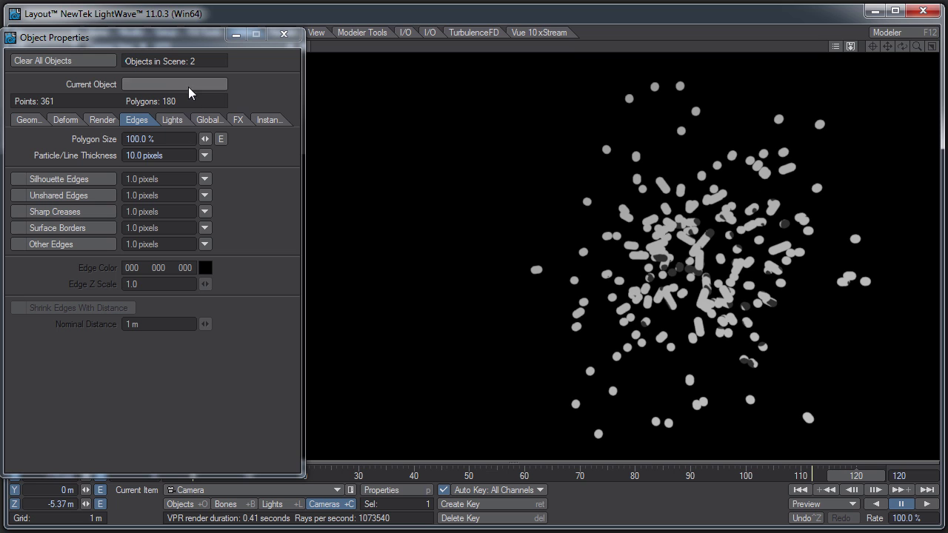
pyautogui.moveTo(191, 41); pyautogui.dragTo(280, 78)
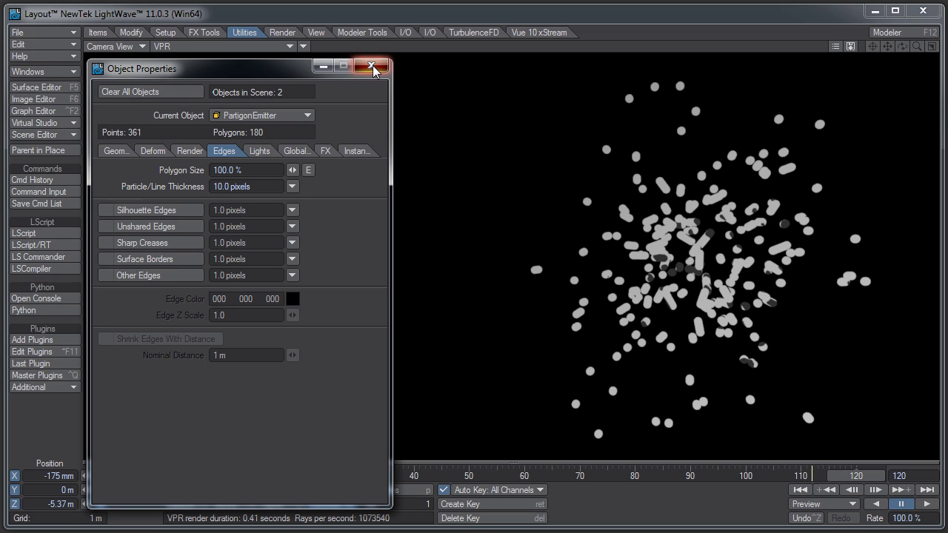
pyautogui.click(61, 86)
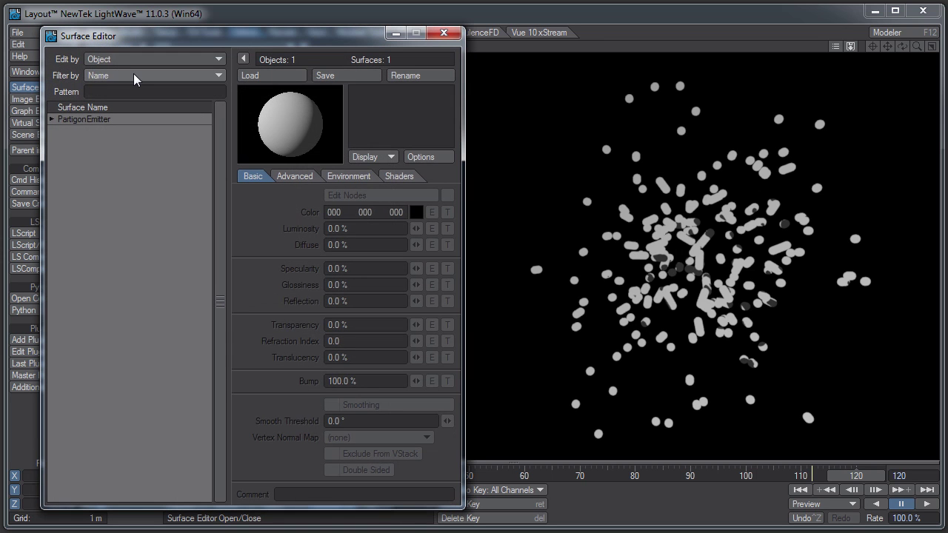
pyautogui.click(51, 119)
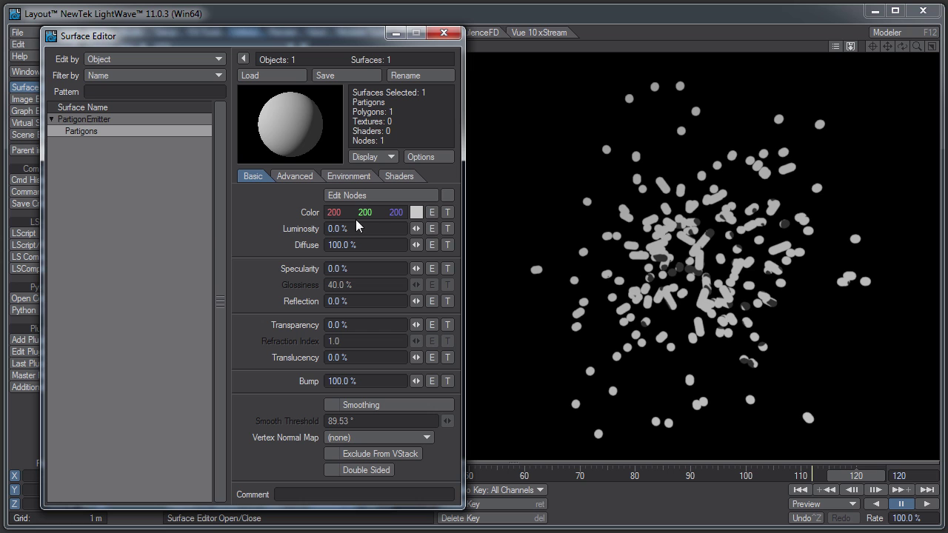
pyautogui.moveTo(361, 215); pyautogui.dragTo(563, 236)
pyautogui.moveTo(396, 212); pyautogui.dragTo(298, 248)
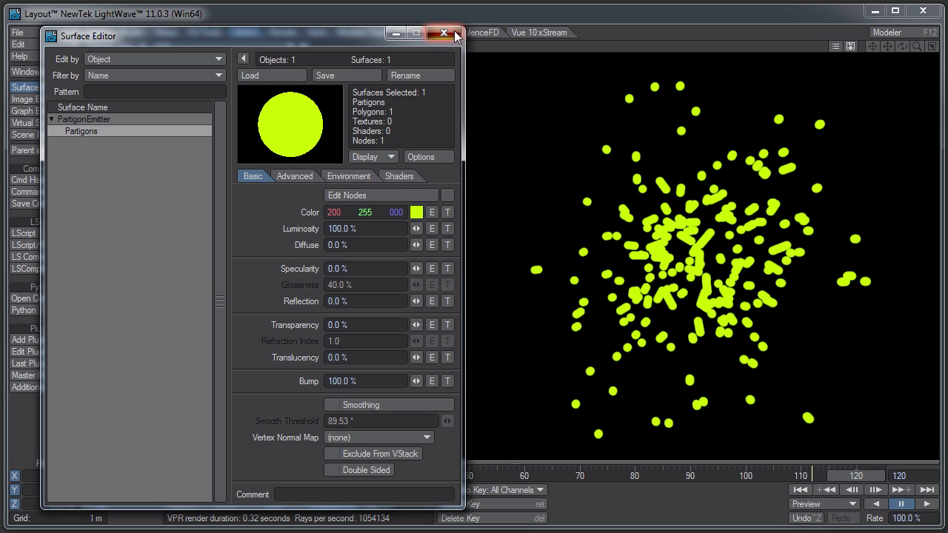
pyautogui.click(455, 37)
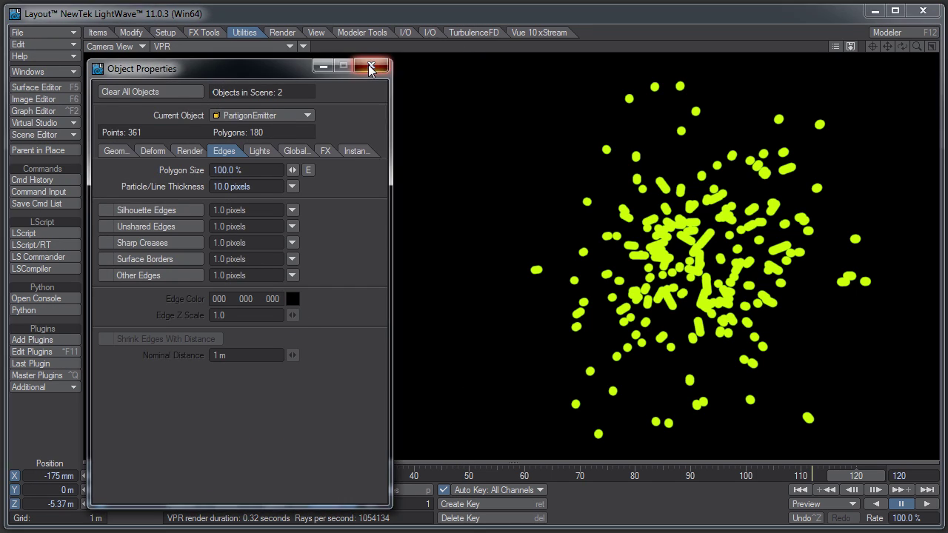
# Save the current PartigonEmitter object, overwriting PartigonEmitter.lwo.
pyautogui.press('p')
pyautogui.click(185, 504)
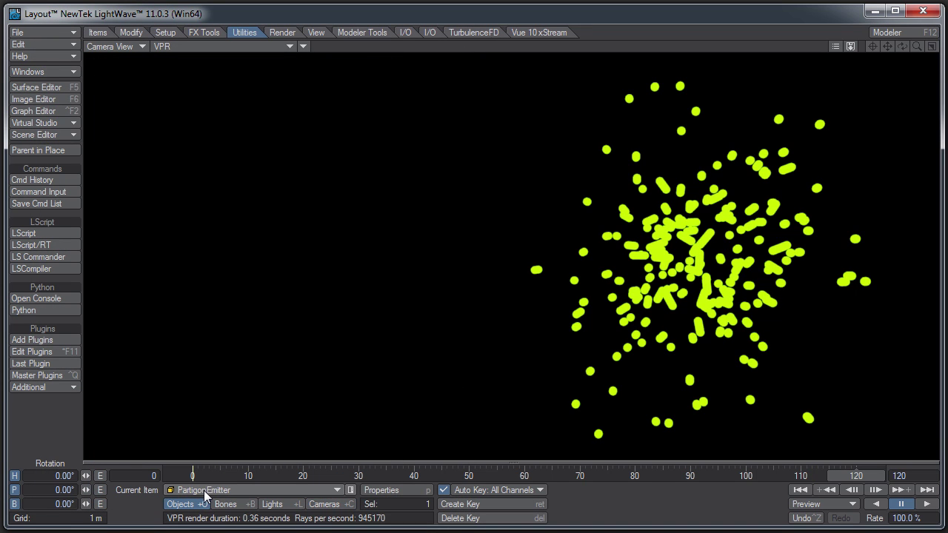
pyautogui.click(38, 29)
pyautogui.moveTo(49, 72)
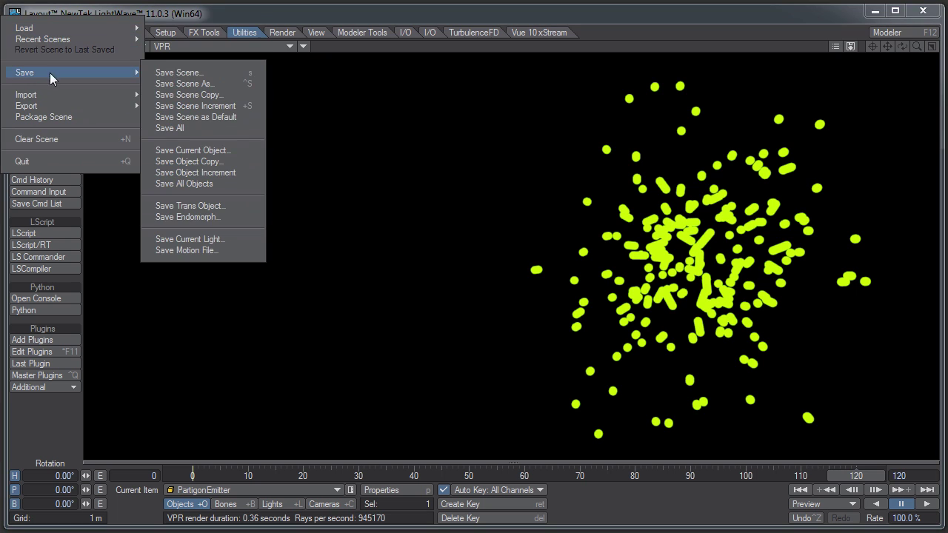
pyautogui.click(177, 150)
pyautogui.click(675, 502)
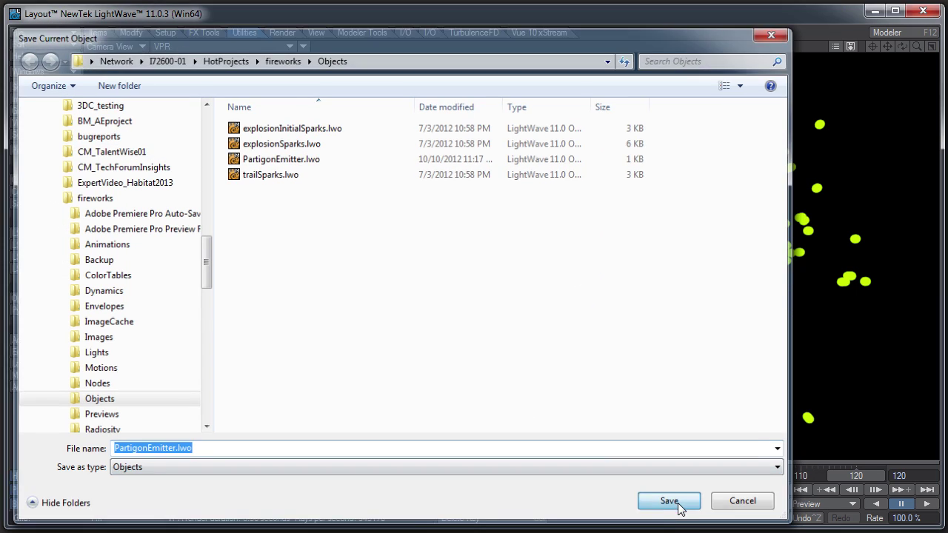
pyautogui.click(657, 439)
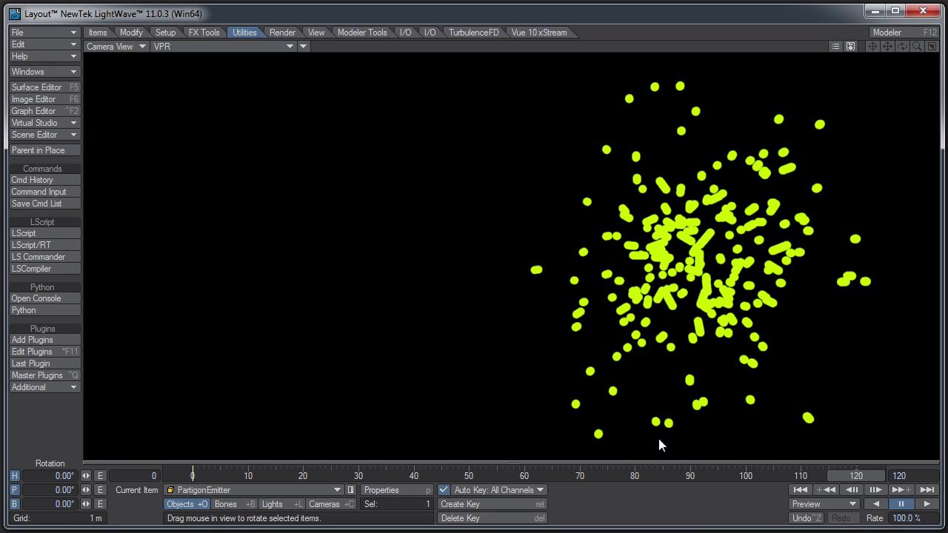
# Open Volumetrics and Fog Options and add HyperVoxels as a volumetric.
pyautogui.click(46, 70)
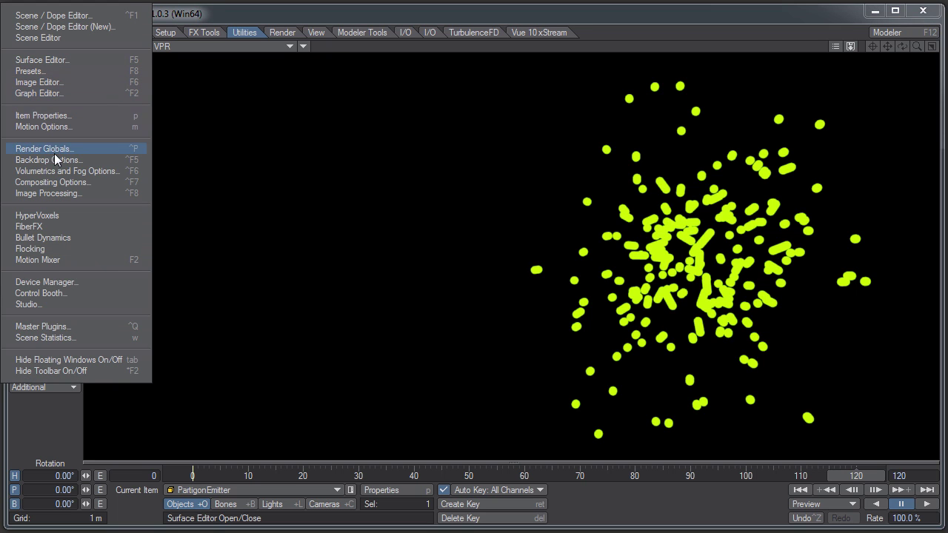
pyautogui.click(60, 171)
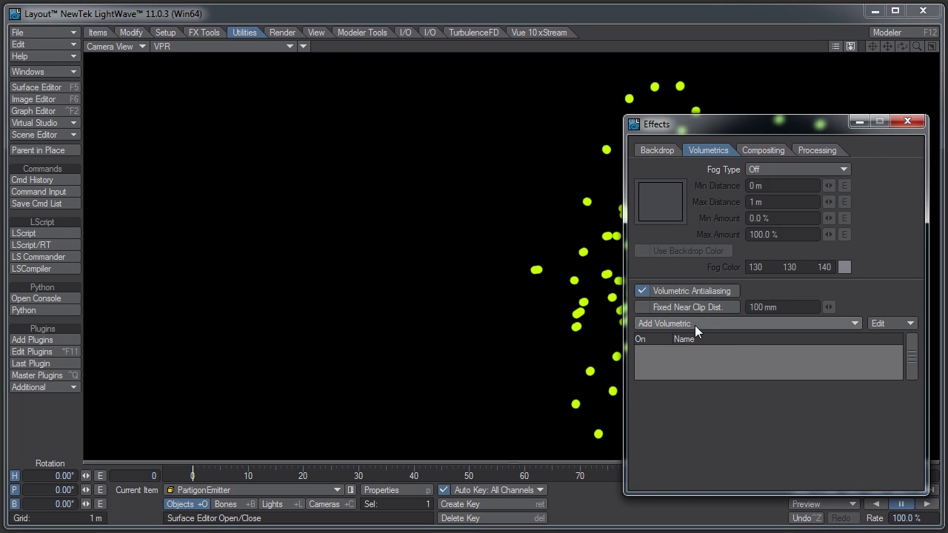
pyautogui.click(695, 326)
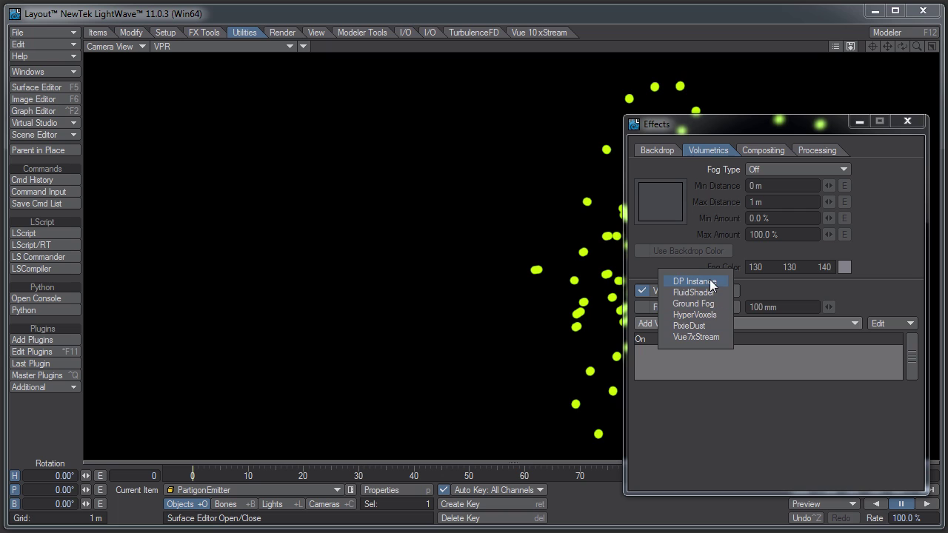
pyautogui.click(711, 314)
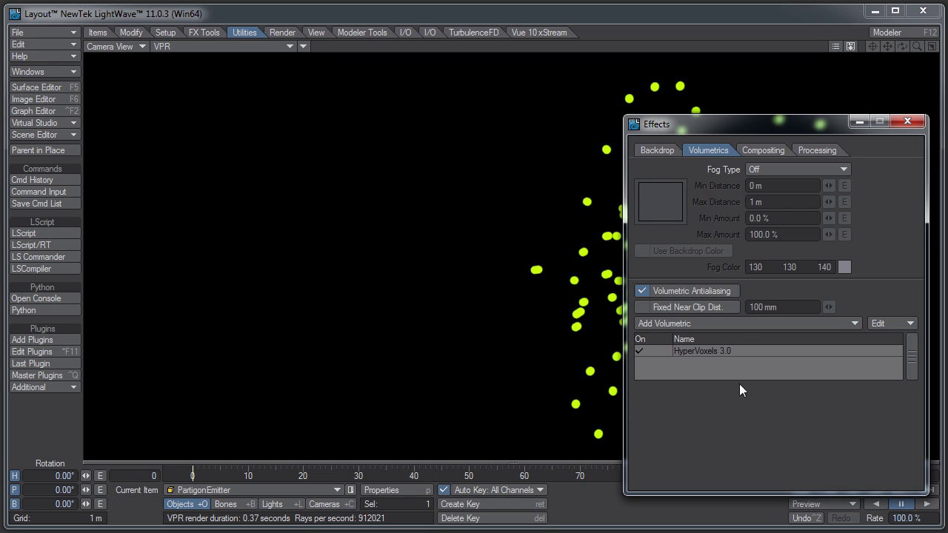
# Remove HyperVoxels, make HV Emitter the current item, and add HyperVoxels again.
pyautogui.click(730, 350)
pyautogui.rightClick(730, 348)
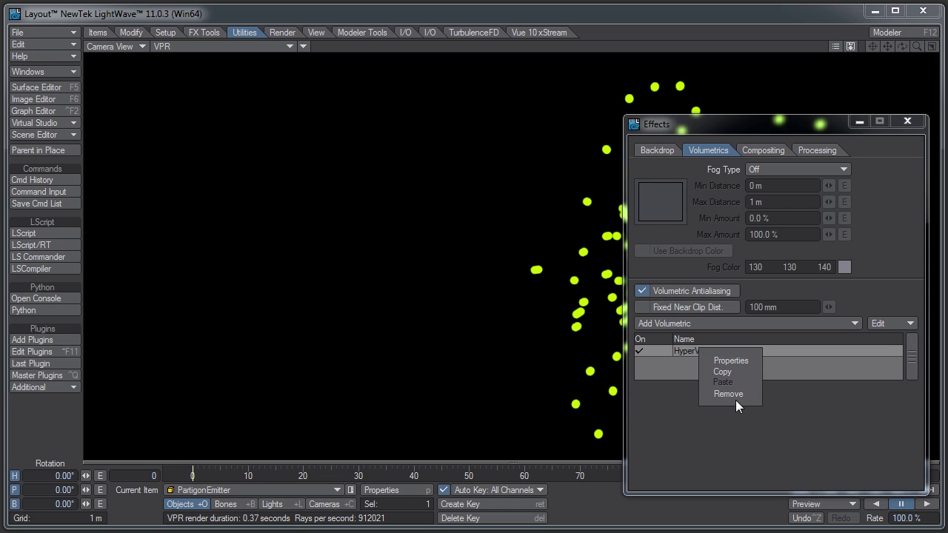
pyautogui.click(735, 400)
pyautogui.click(249, 489)
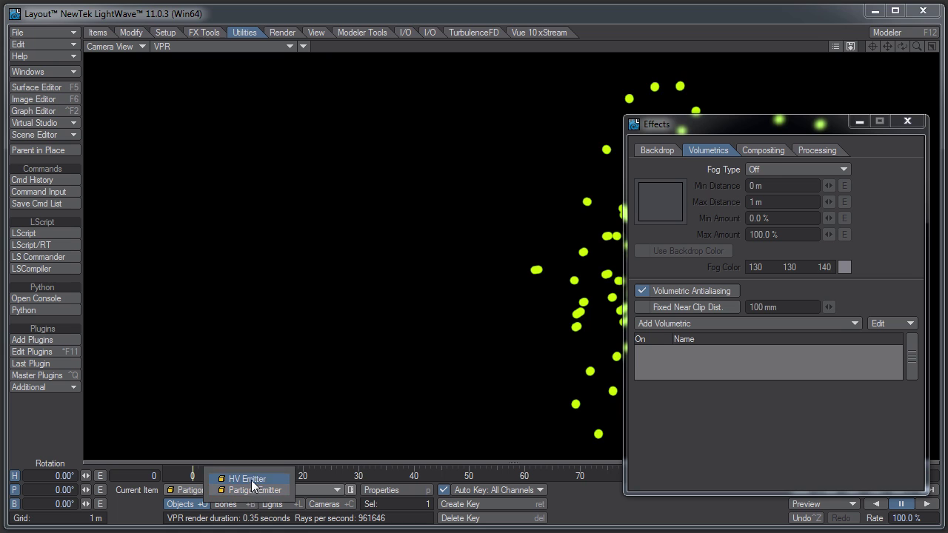
pyautogui.click(251, 479)
pyautogui.click(656, 329)
pyautogui.click(656, 326)
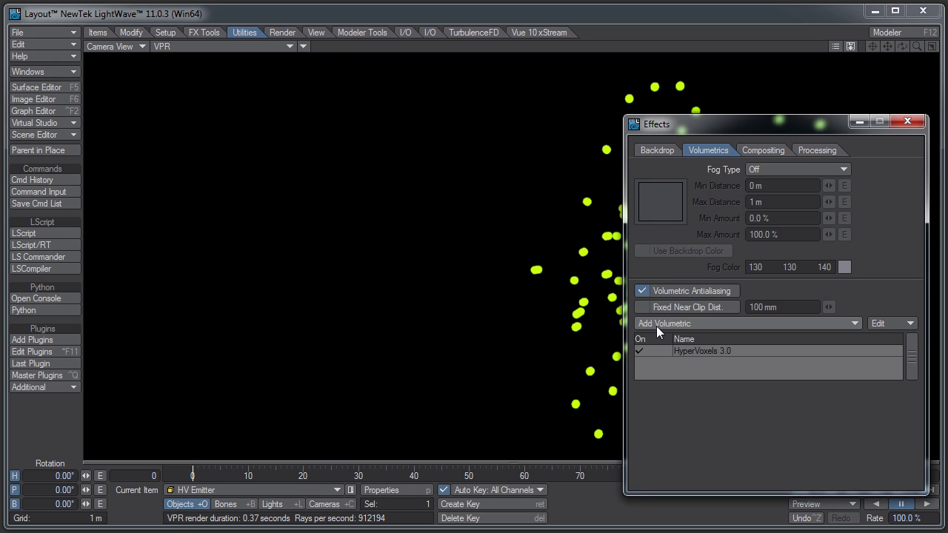
# Open the HyperVoxels 3.0 settings and activate HyperVoxels for HV Emitter.
pyautogui.doubleClick(689, 352)
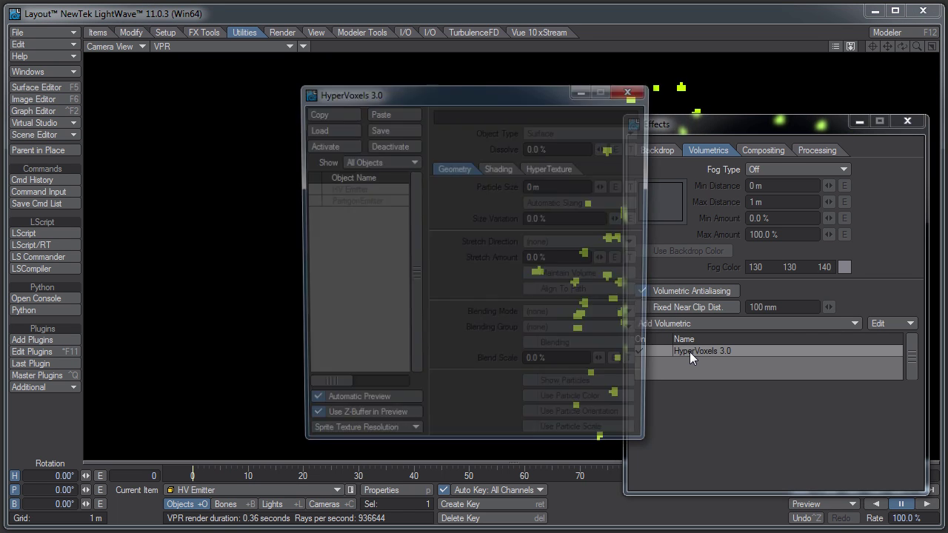
pyautogui.moveTo(506, 90); pyautogui.dragTo(656, 199)
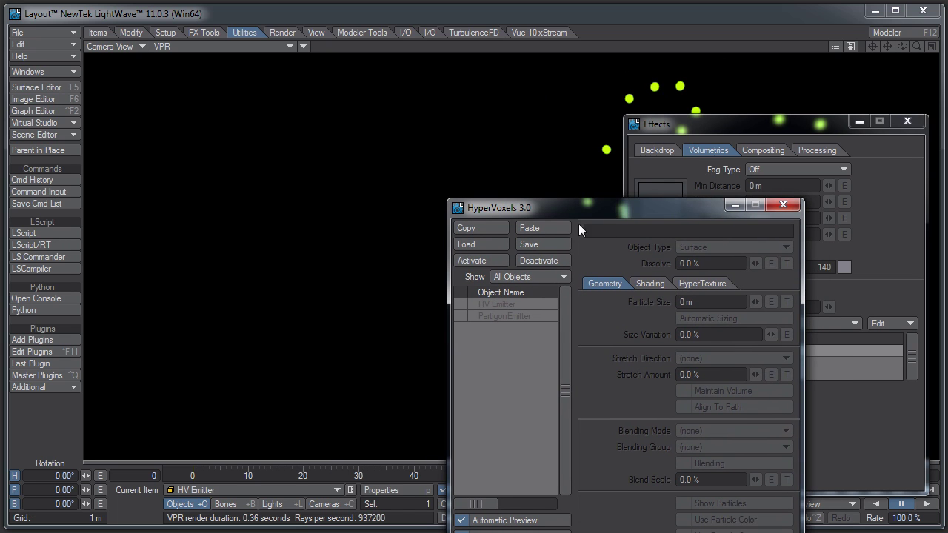
pyautogui.moveTo(635, 208); pyautogui.dragTo(690, 106)
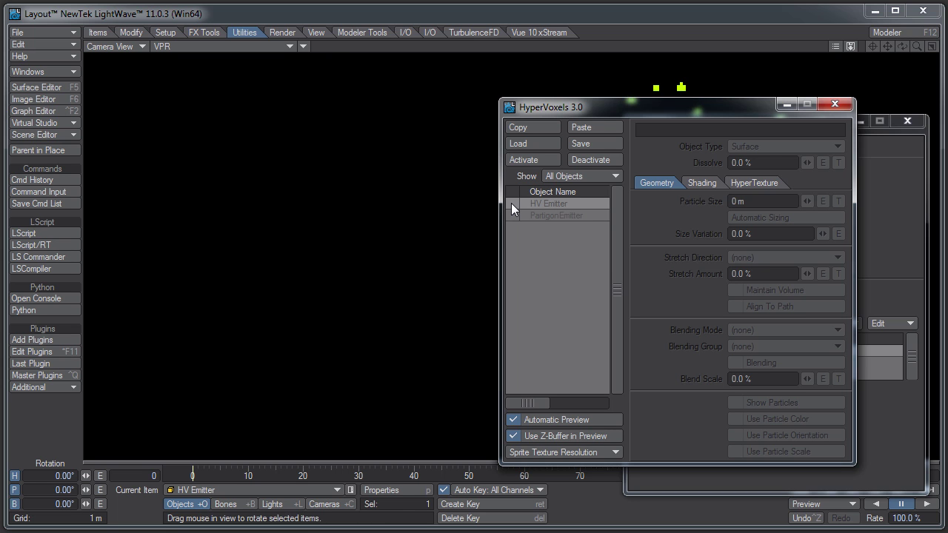
pyautogui.click(534, 157)
pyautogui.moveTo(601, 109); pyautogui.dragTo(691, 83)
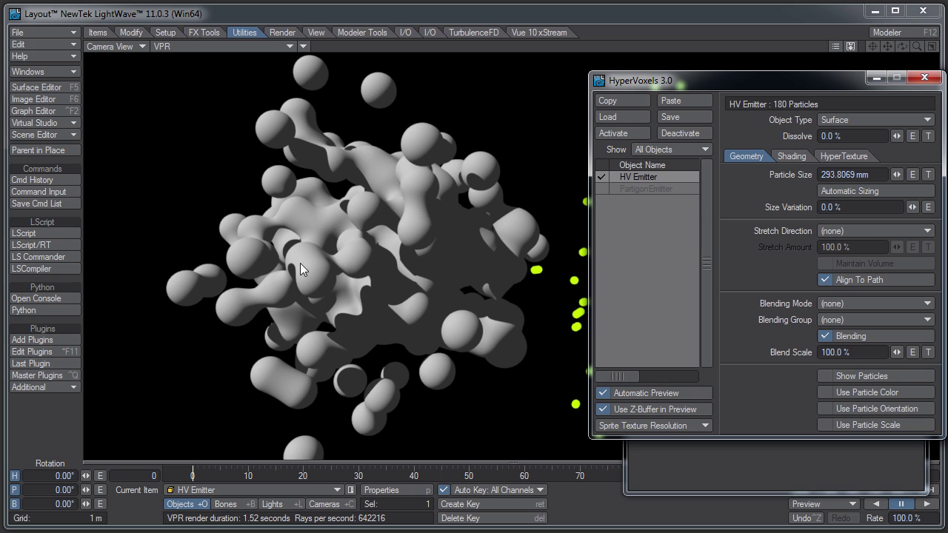
# Try Sprite and Volume object types, then settle on Surface.
pyautogui.click(836, 119)
pyautogui.click(845, 138)
pyautogui.click(845, 117)
pyautogui.click(844, 116)
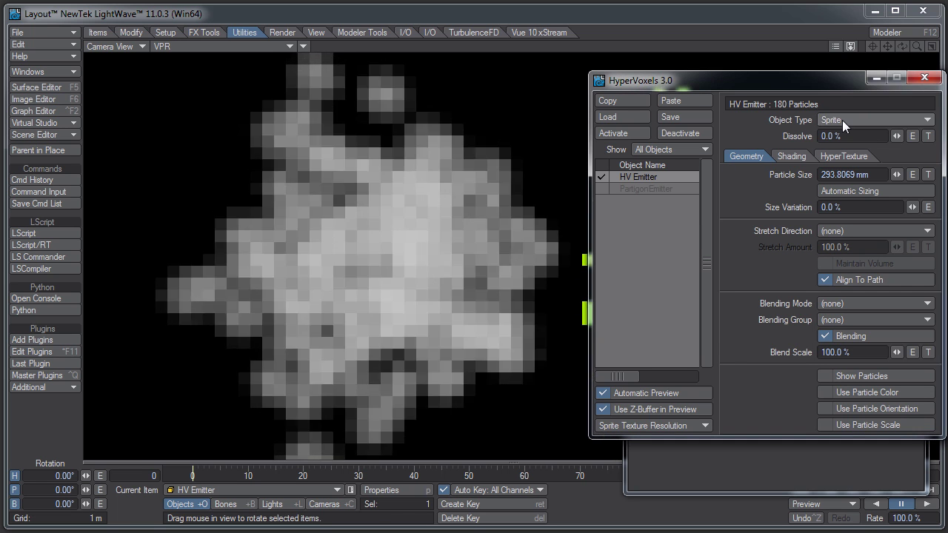
pyautogui.click(842, 120)
pyautogui.click(841, 105)
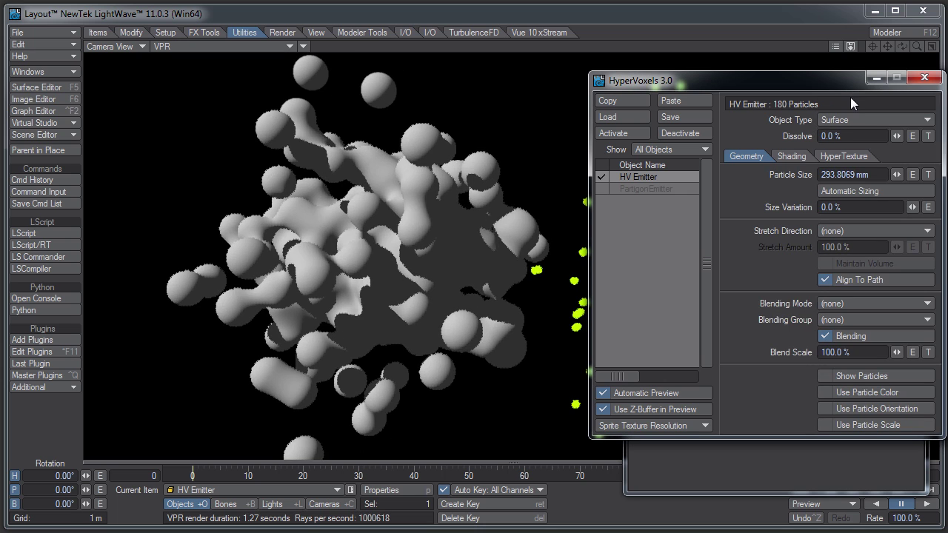
# Raise the Shading reflection to 68.5% and close the HyperVoxels panel.
pyautogui.click(789, 157)
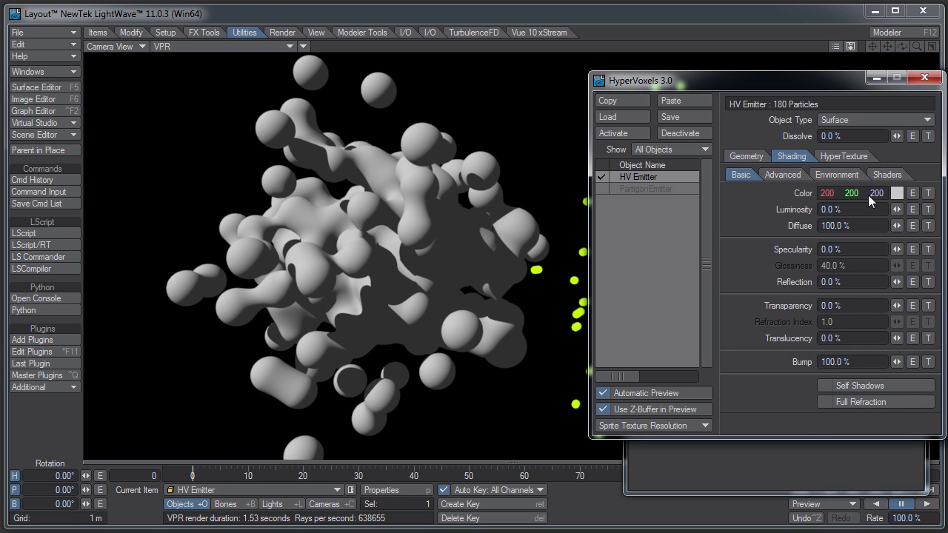
pyautogui.moveTo(895, 275)
pyautogui.mouseDown()
pyautogui.moveTo(174, 168)
pyautogui.moveTo(892, 285)
pyautogui.mouseUp()
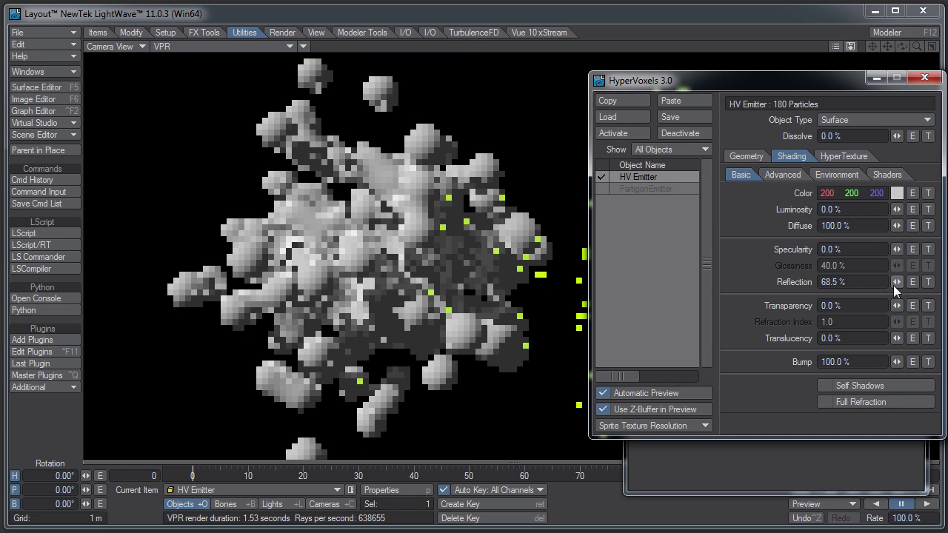
pyautogui.click(933, 80)
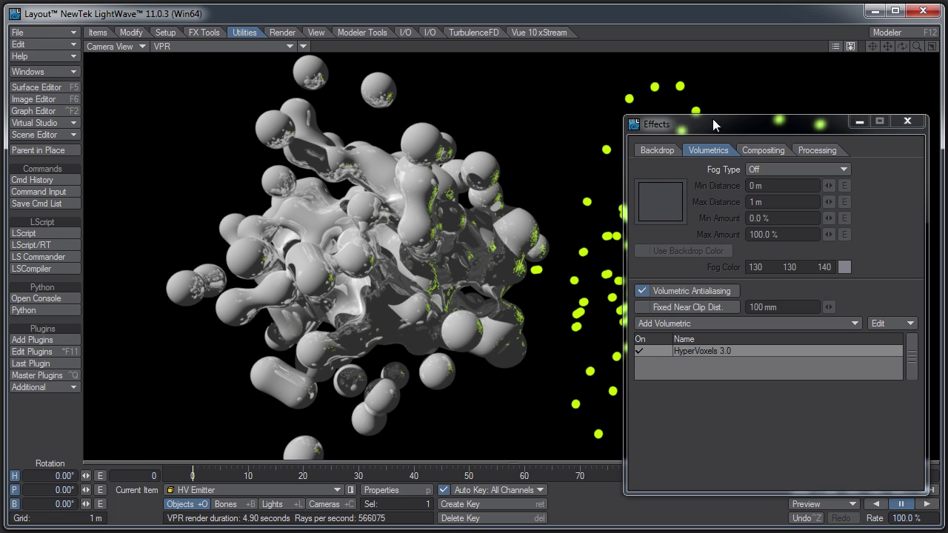
pyautogui.moveTo(713, 123); pyautogui.dragTo(691, 437)
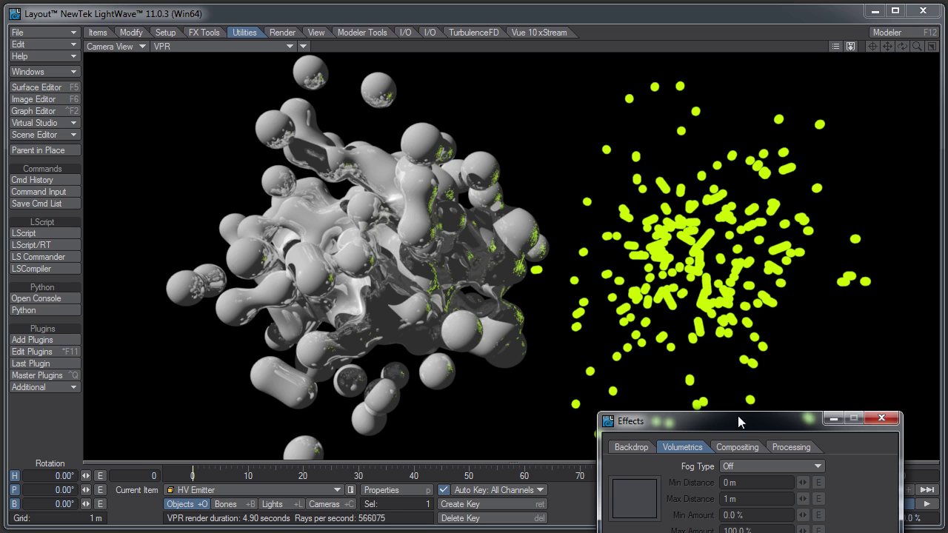
pyautogui.moveTo(739, 421); pyautogui.dragTo(747, 90)
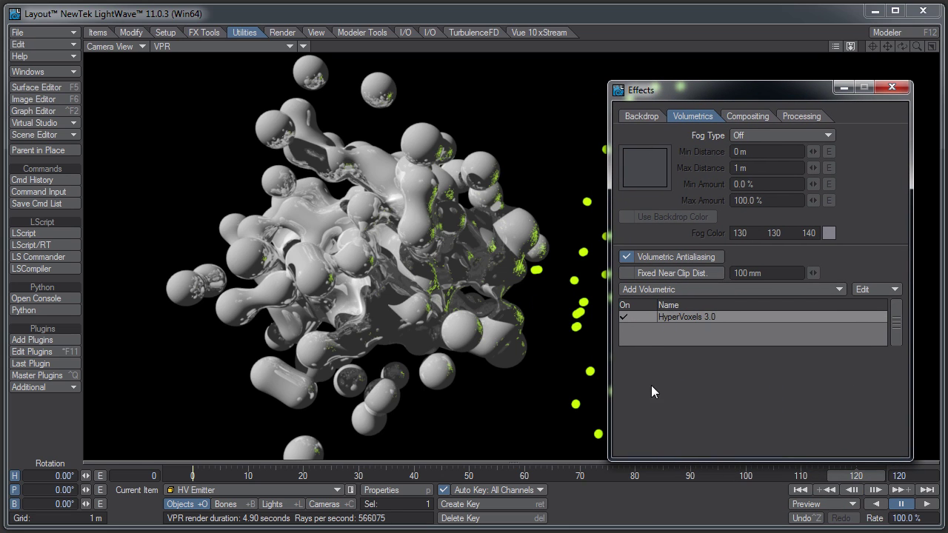
# Disable HyperVoxels 3.0, add Pixie Dust and disable it, then close the Effects window.
pyautogui.click(626, 317)
pyautogui.click(677, 288)
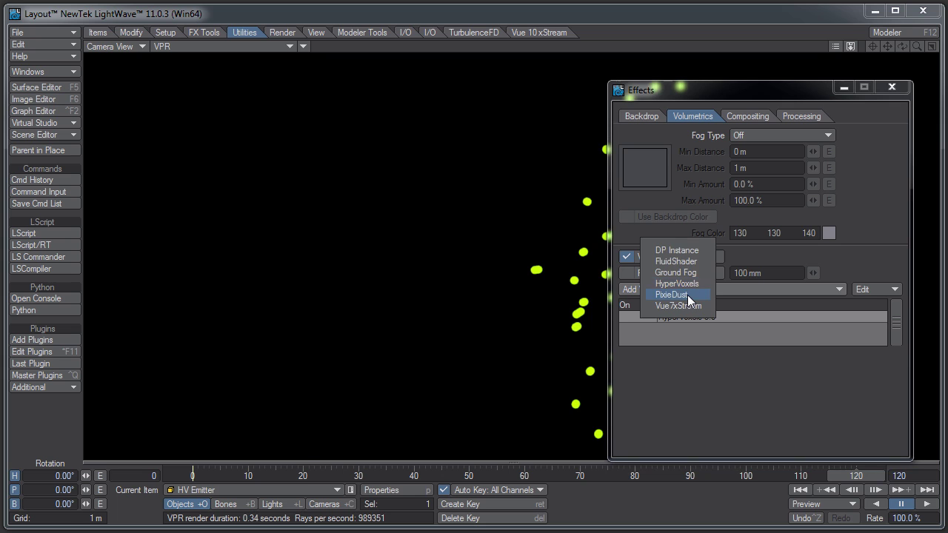
pyautogui.click(679, 294)
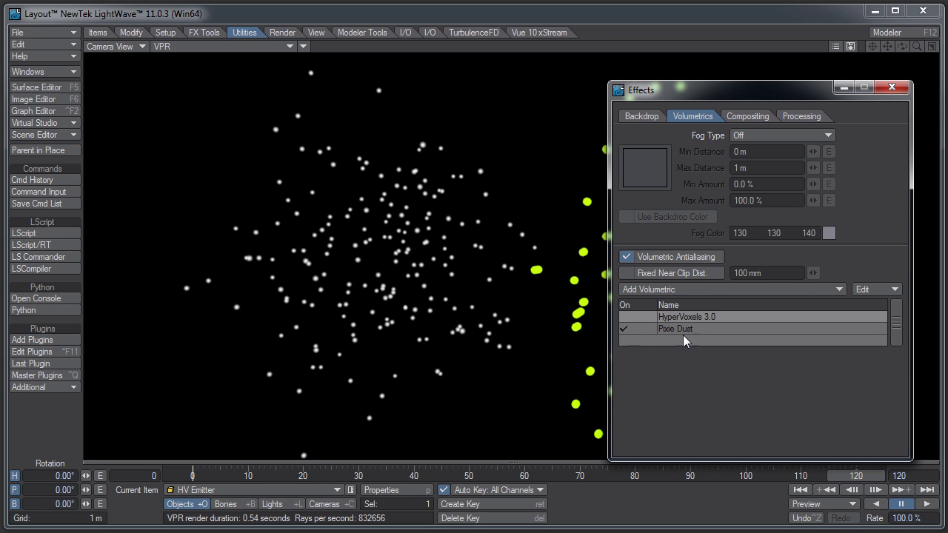
pyautogui.click(628, 326)
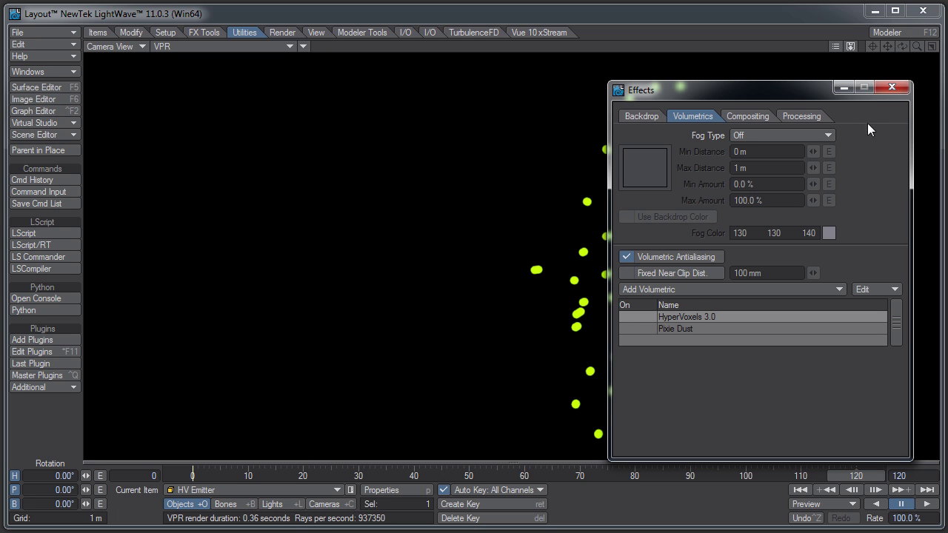
pyautogui.click(891, 87)
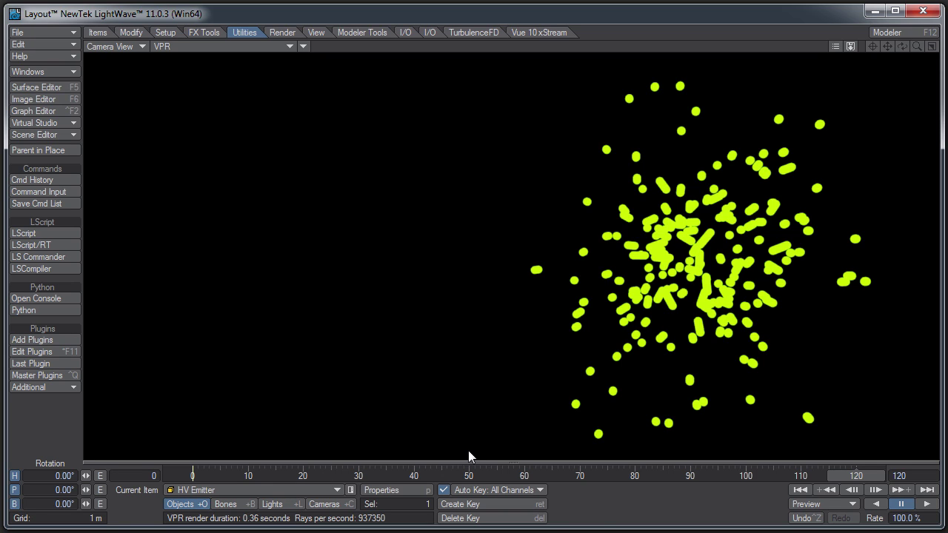
# Create a New Cube Object 200mm wide, high and deep, then go to the Current Item list.
pyautogui.click(369, 29)
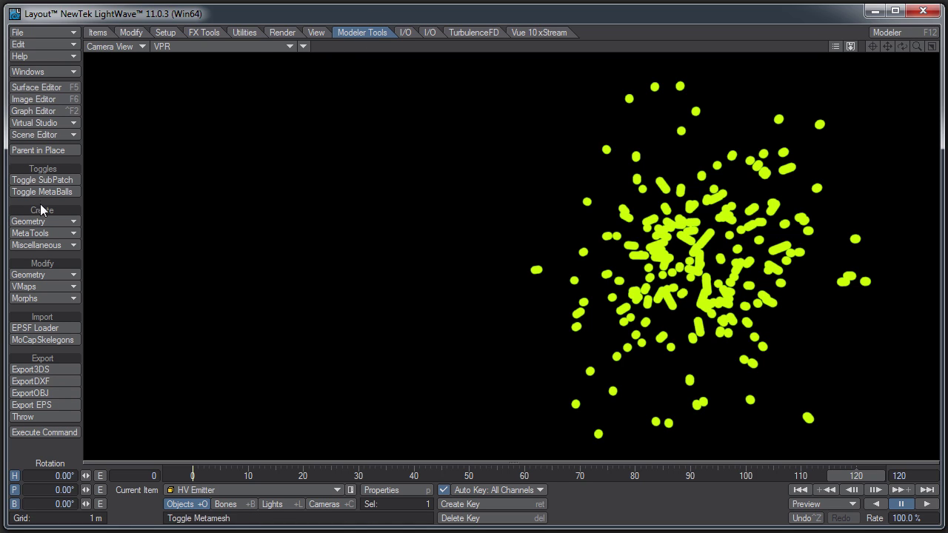
pyautogui.click(57, 220)
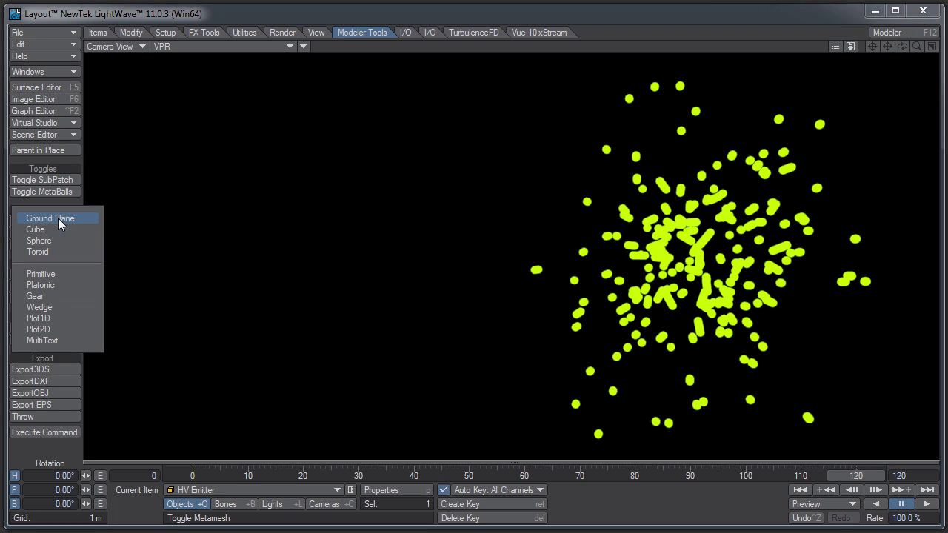
pyautogui.click(59, 231)
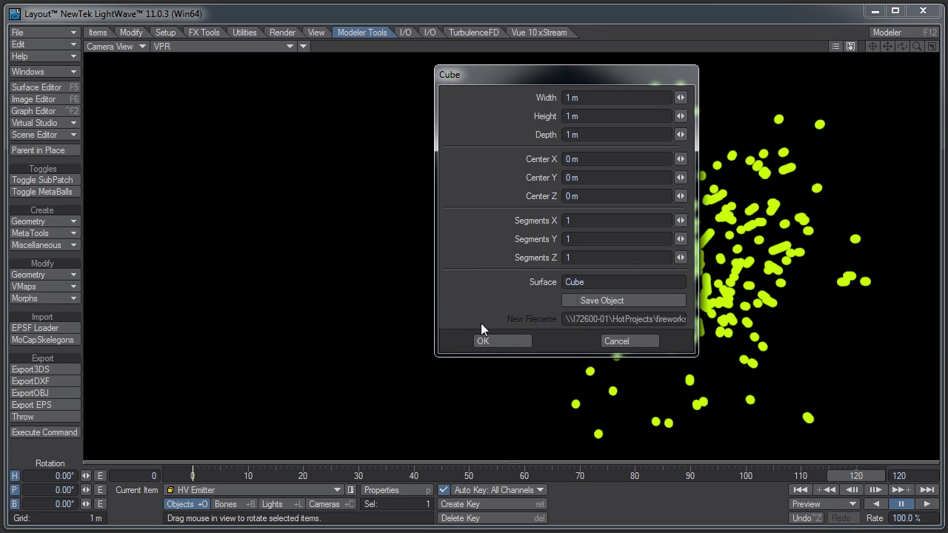
pyautogui.click(612, 98)
pyautogui.write('200mm')
pyautogui.press('Tab')
pyautogui.write('200mm')
pyautogui.press('Tab')
pyautogui.write('200mm')
pyautogui.press('Tab')
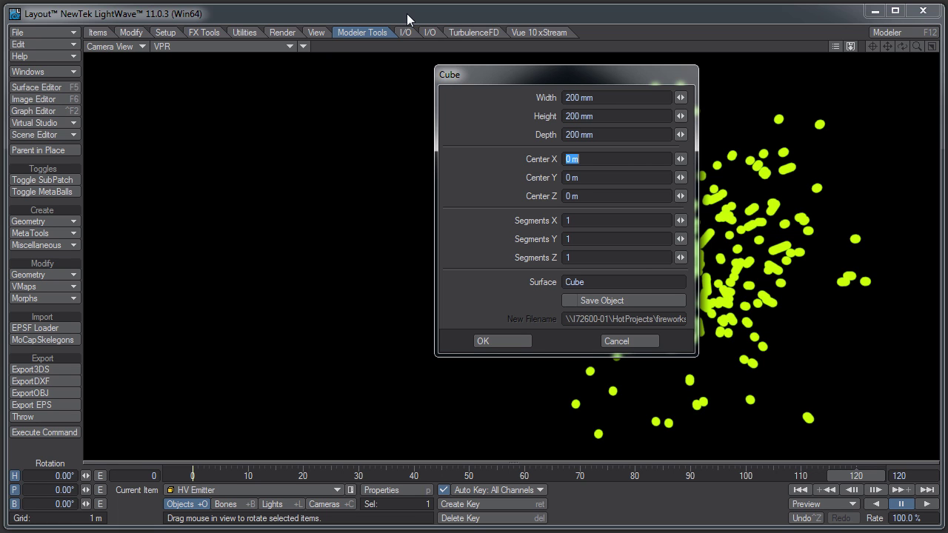
pyautogui.click(492, 339)
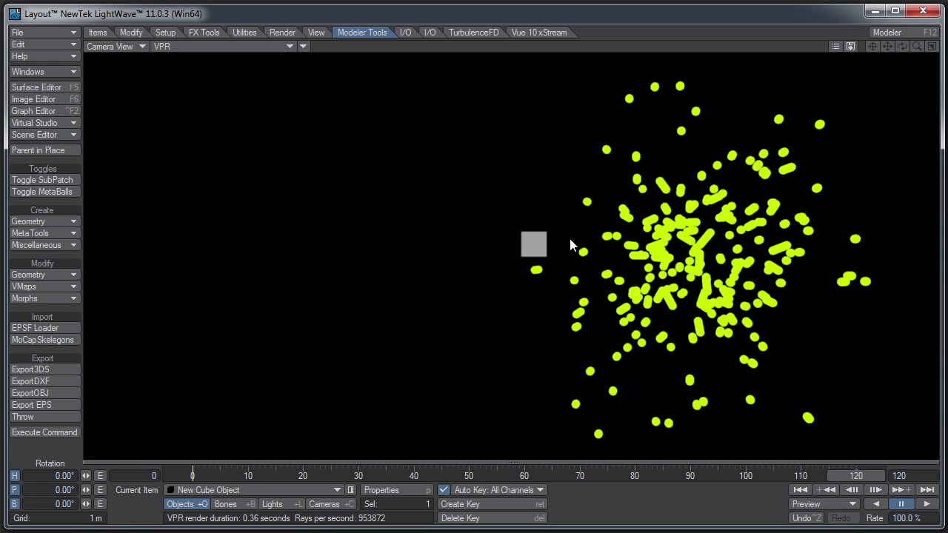
pyautogui.click(238, 488)
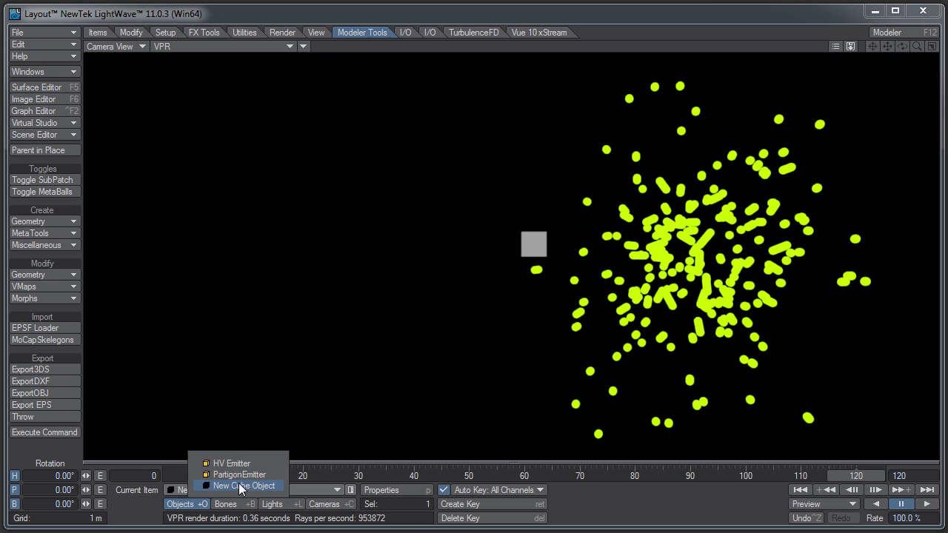
# Make HV Emitter current and add an Instance Generator in its Instancer properties.
pyautogui.click(244, 464)
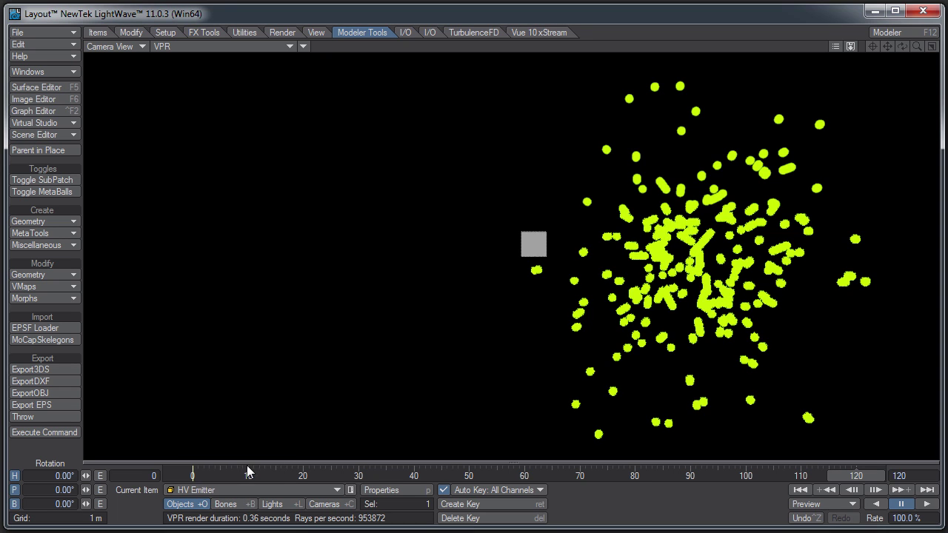
pyautogui.click(381, 491)
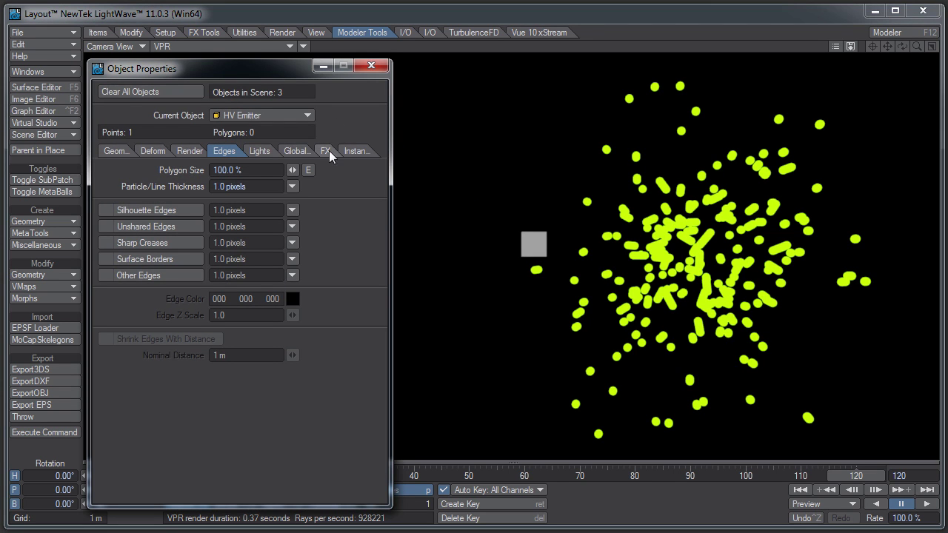
pyautogui.click(354, 150)
pyautogui.moveTo(257, 64); pyautogui.dragTo(779, 64)
pyautogui.click(720, 165)
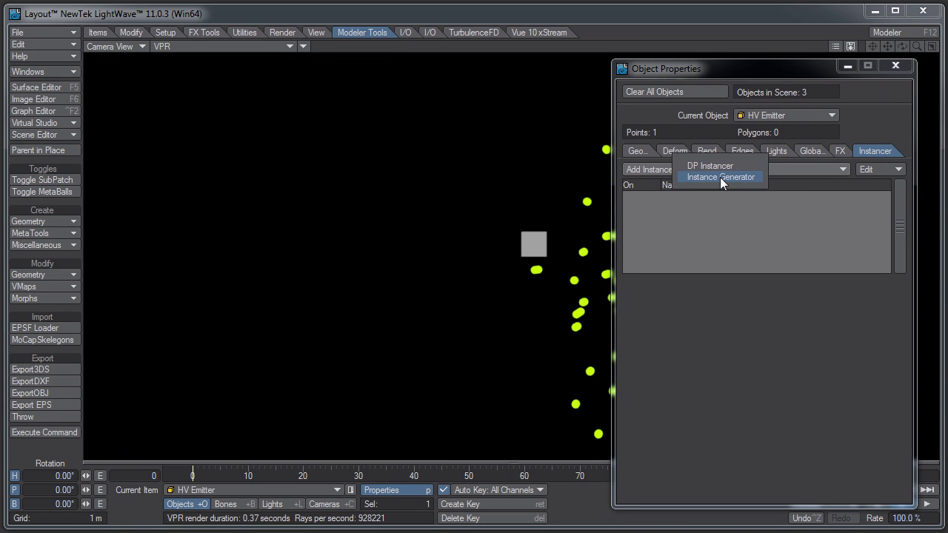
pyautogui.click(720, 177)
pyautogui.doubleClick(717, 196)
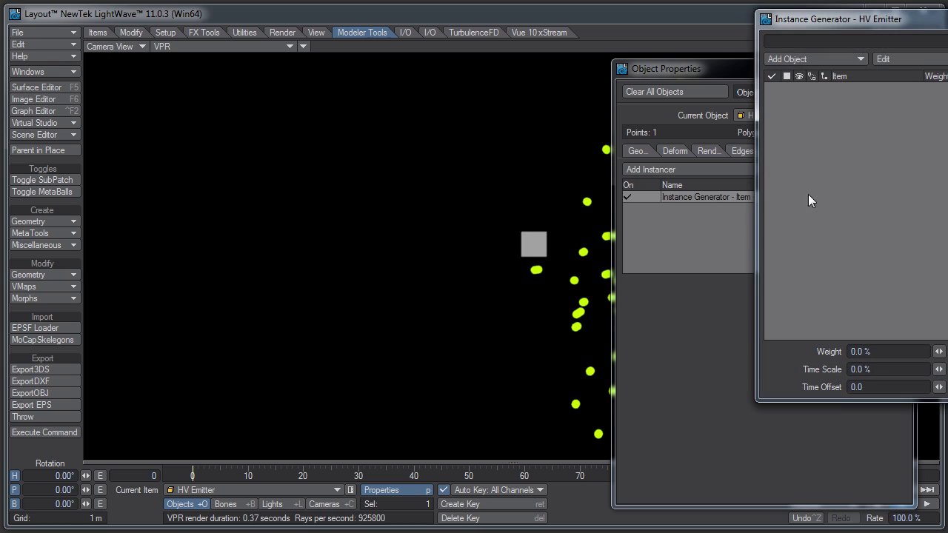
# Set the Instance Generator to instance New Cube Object with Particles distribution.
pyautogui.click(777, 59)
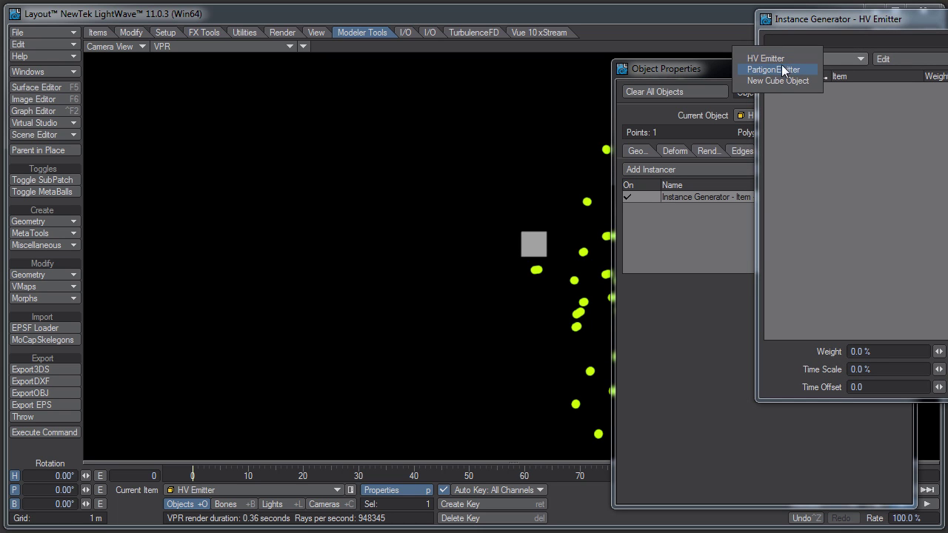
pyautogui.click(781, 80)
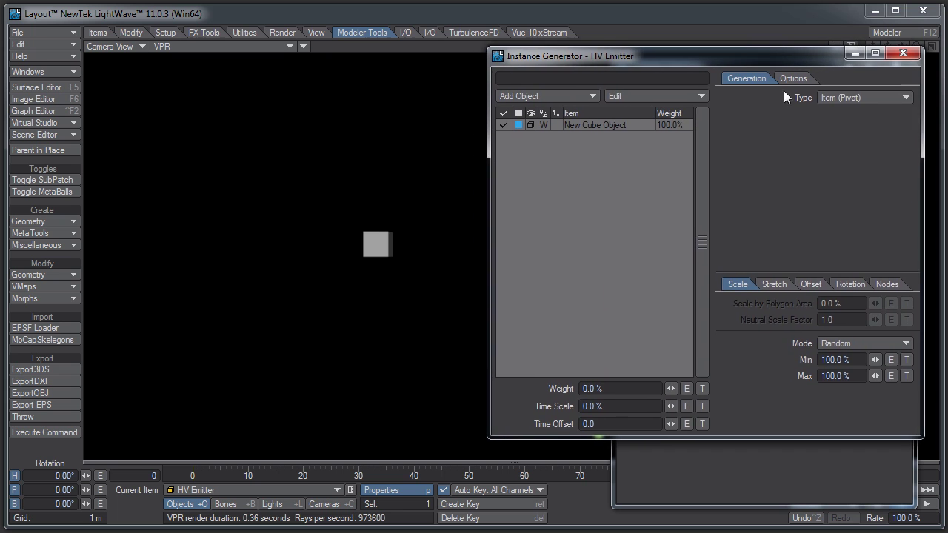
pyautogui.click(857, 96)
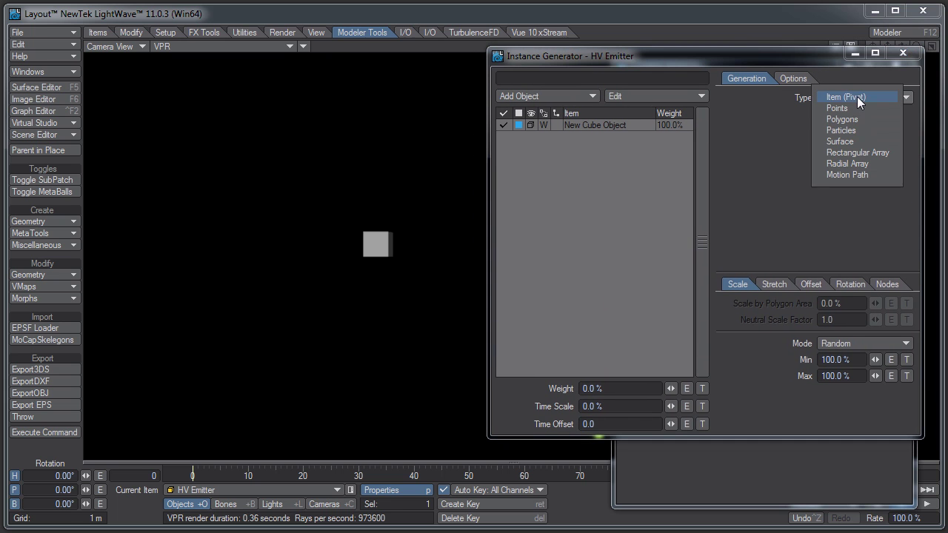
pyautogui.click(856, 129)
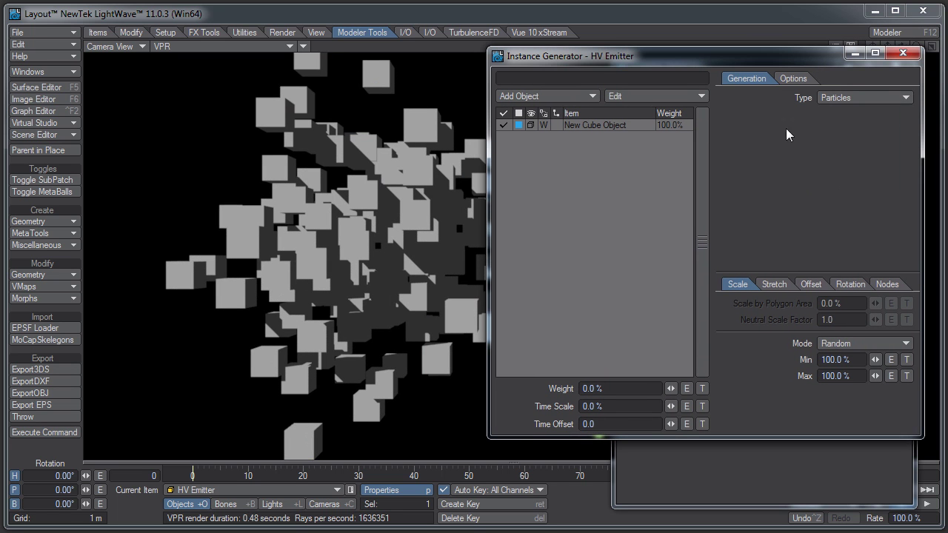
pyautogui.moveTo(703, 61); pyautogui.dragTo(745, 213)
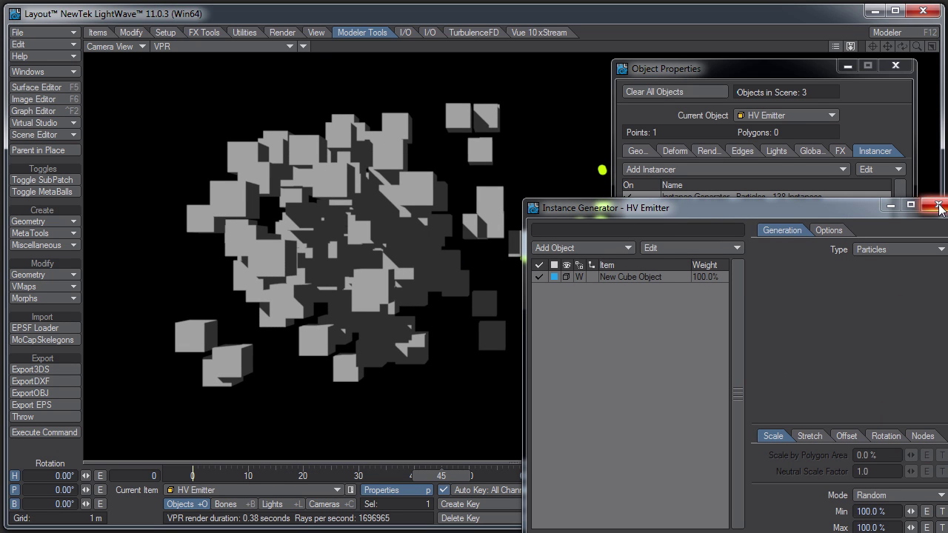
# Turn off New Cube Object instancing, close both windows, and select the gray cube.
pyautogui.click(539, 277)
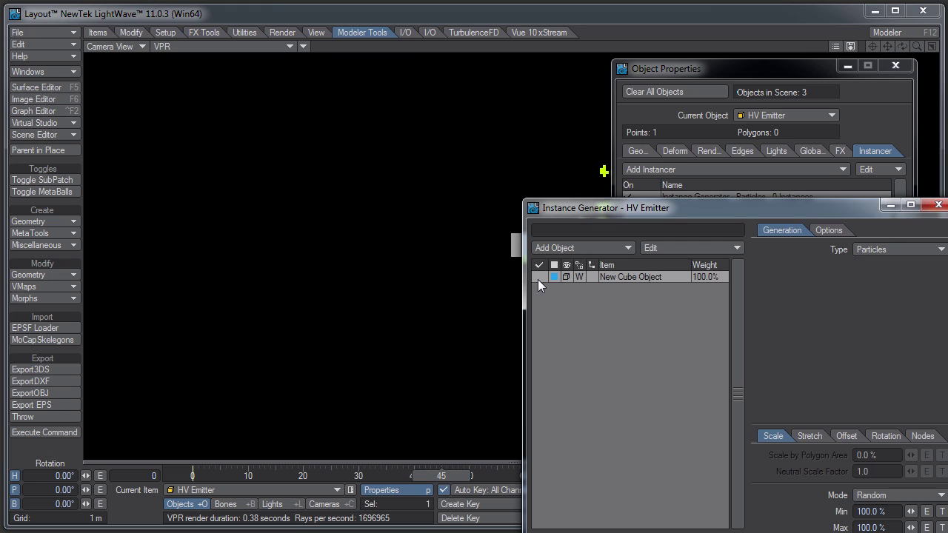
pyautogui.click(936, 205)
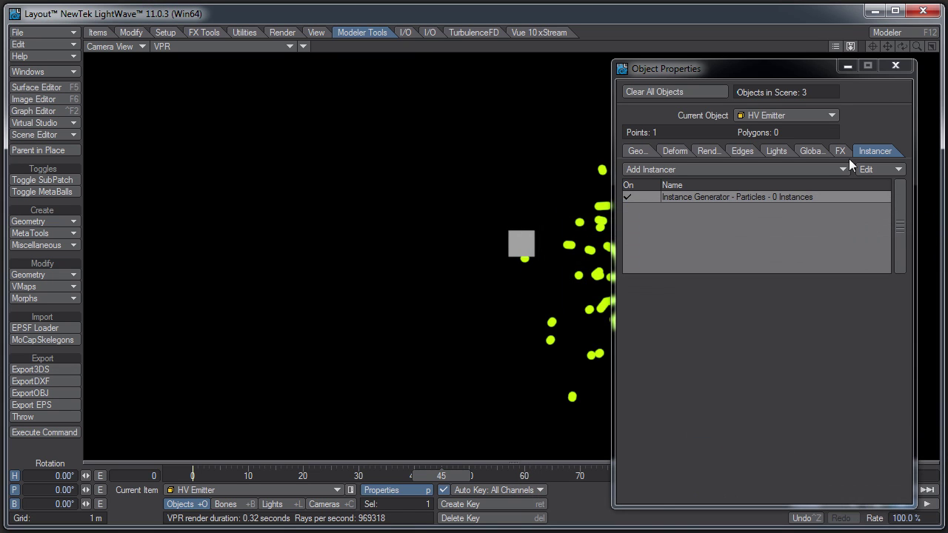
pyautogui.click(895, 68)
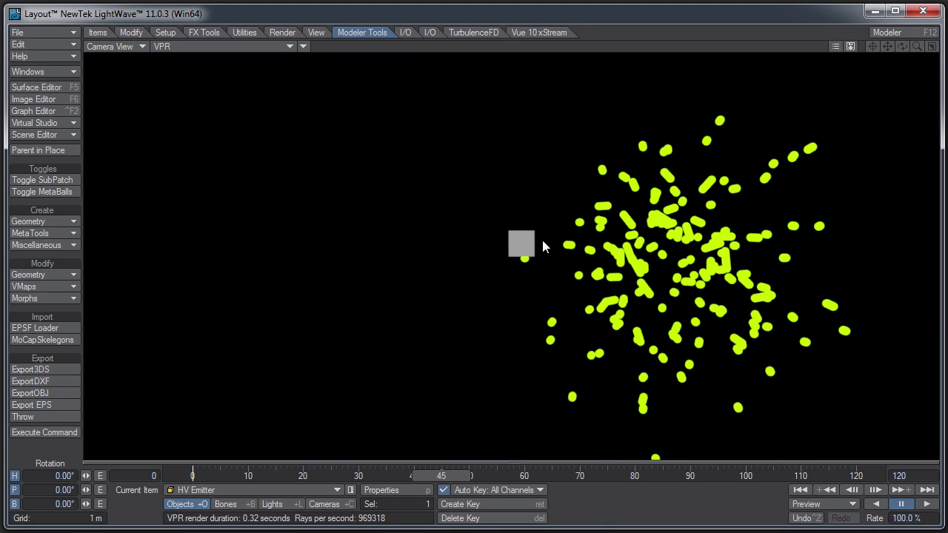
pyautogui.click(522, 245)
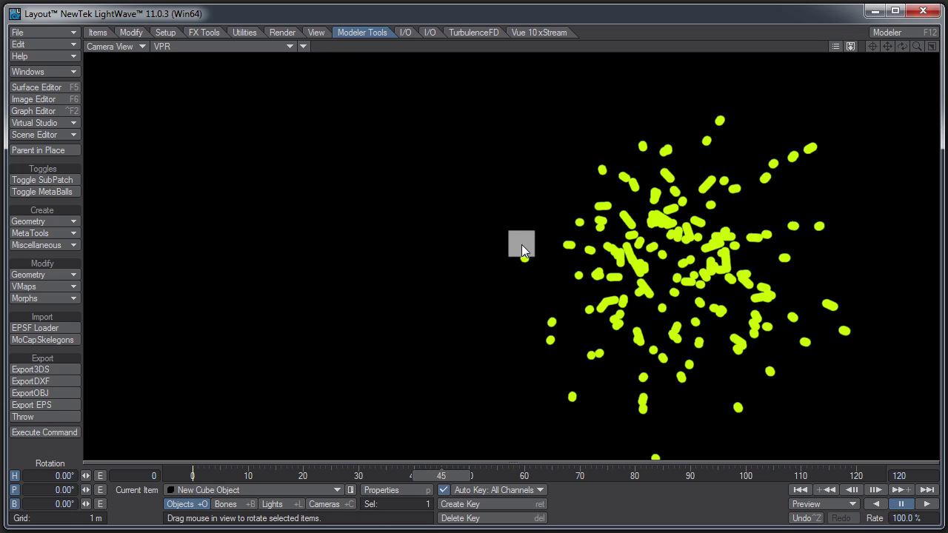
# Use ParticleFX Linker to link New Cube Object to the HV Emitter particles.
pyautogui.click(239, 34)
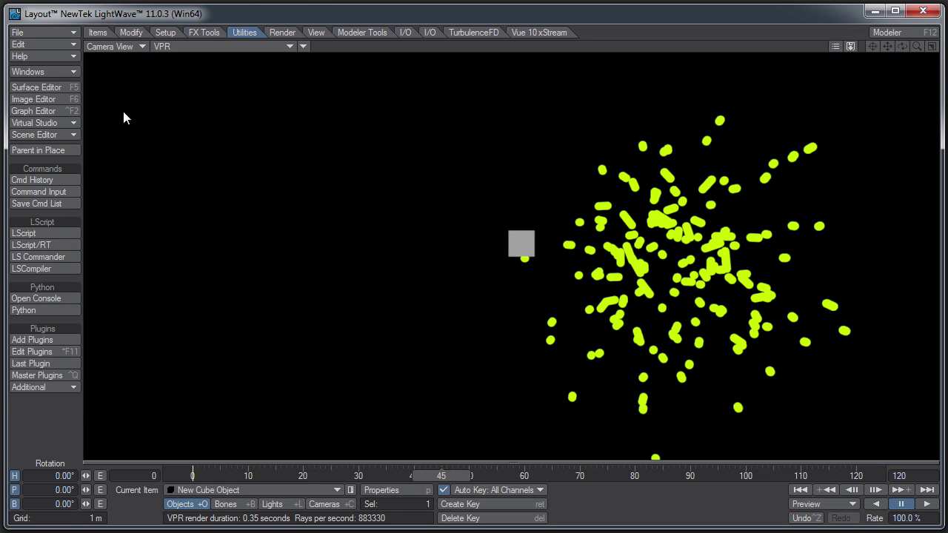
pyautogui.click(33, 388)
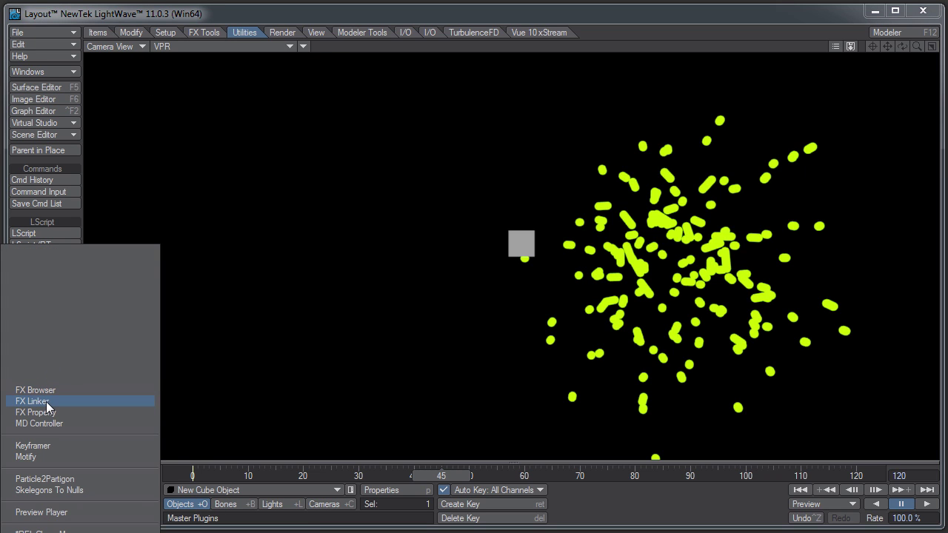
pyautogui.click(46, 402)
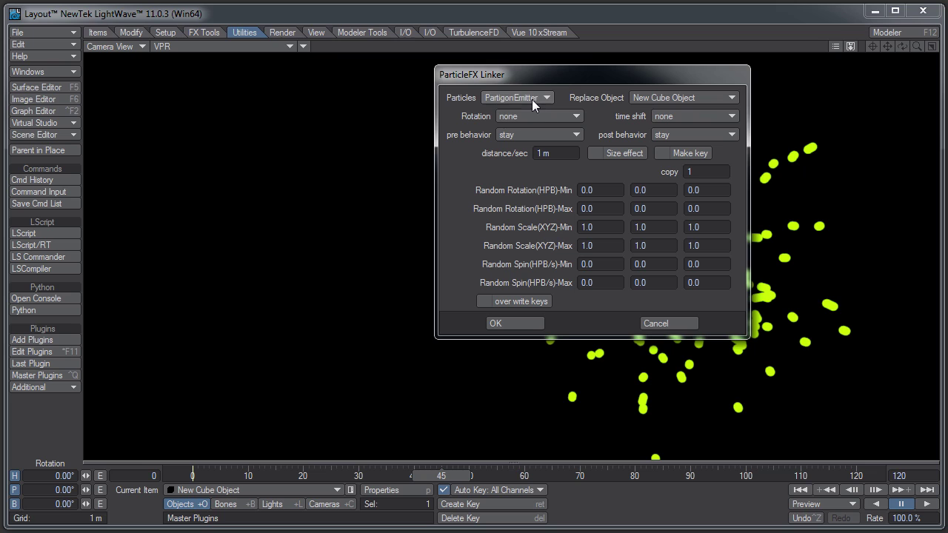
pyautogui.click(531, 99)
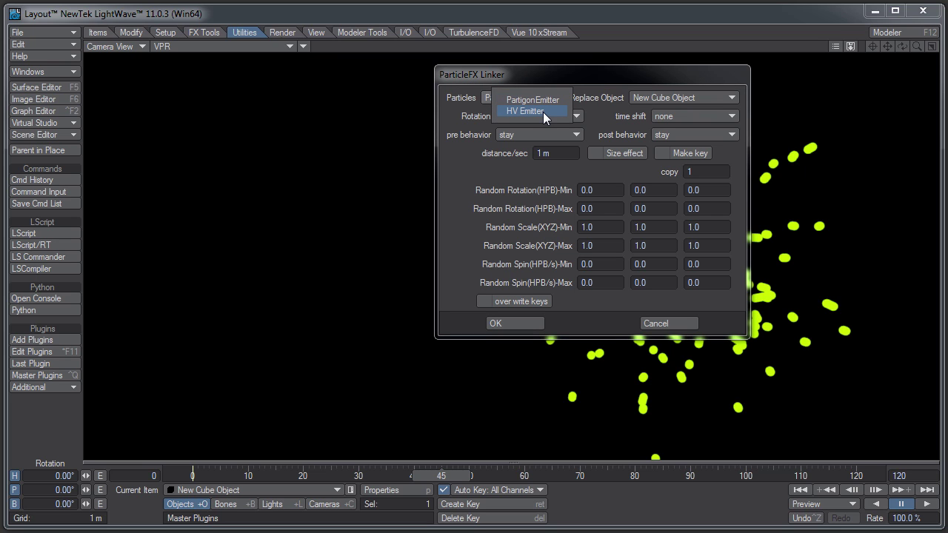
pyautogui.click(542, 112)
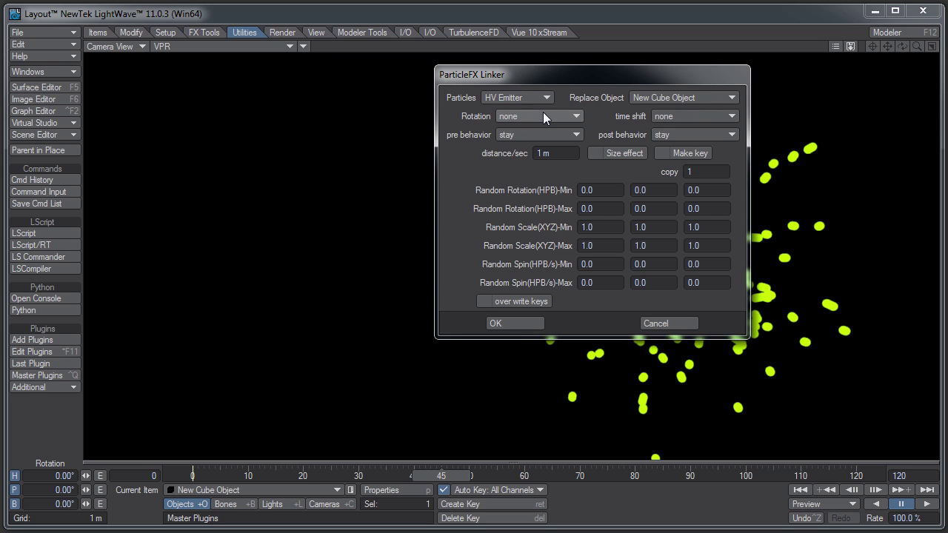
pyautogui.click(641, 97)
pyautogui.click(641, 95)
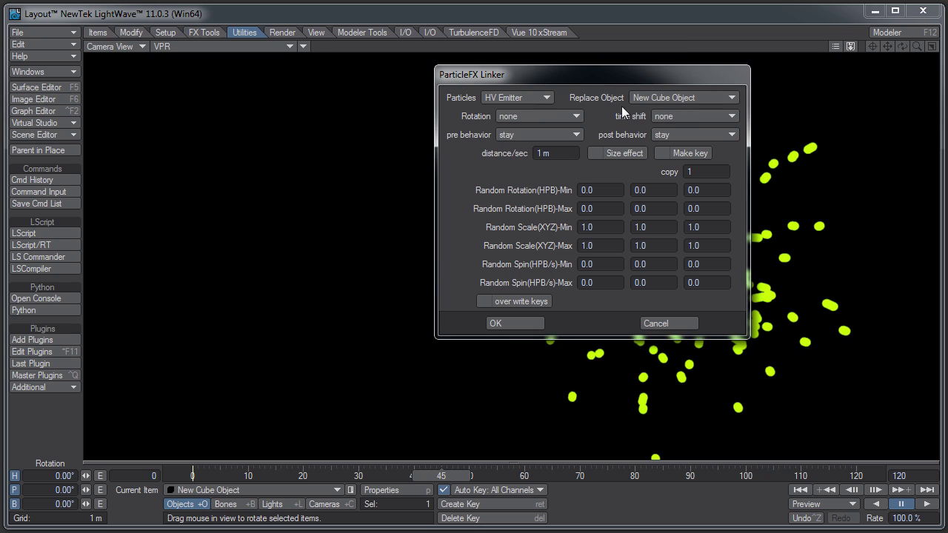
pyautogui.click(522, 323)
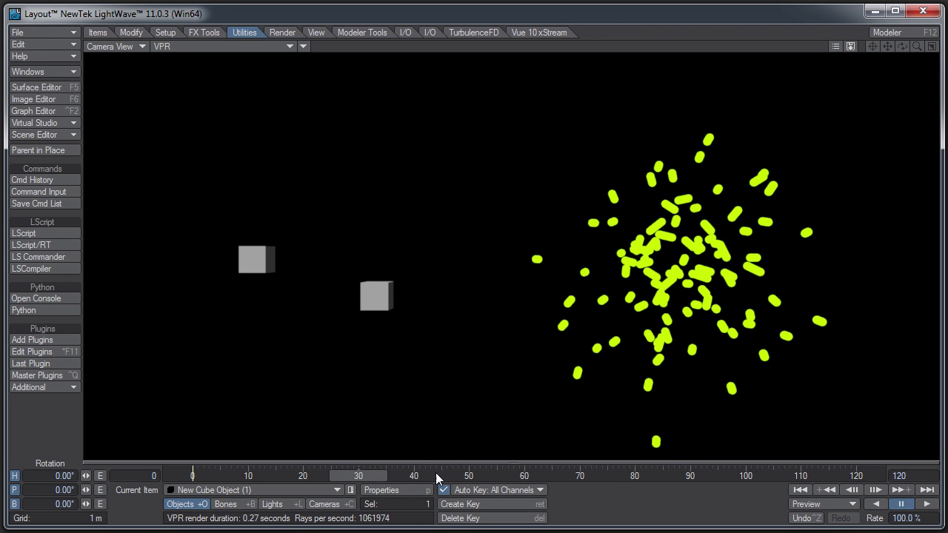
# Check the FX Browser, close it, and reopen the ParticleFX Linker.
pyautogui.click(49, 387)
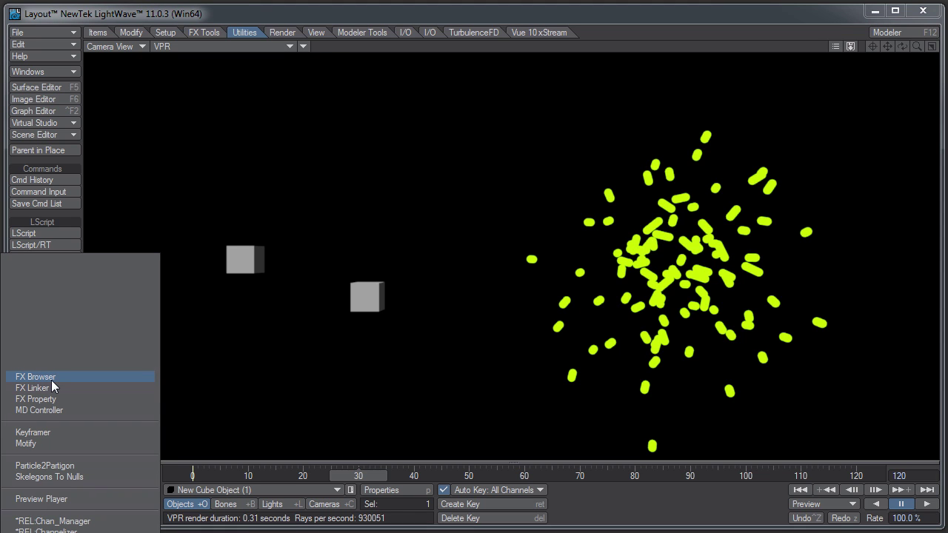
pyautogui.click(52, 379)
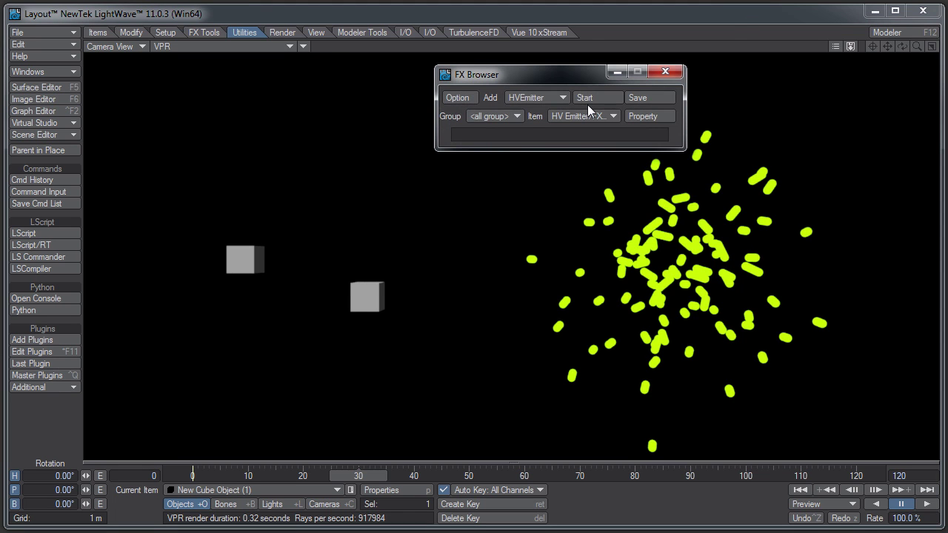
pyautogui.click(666, 72)
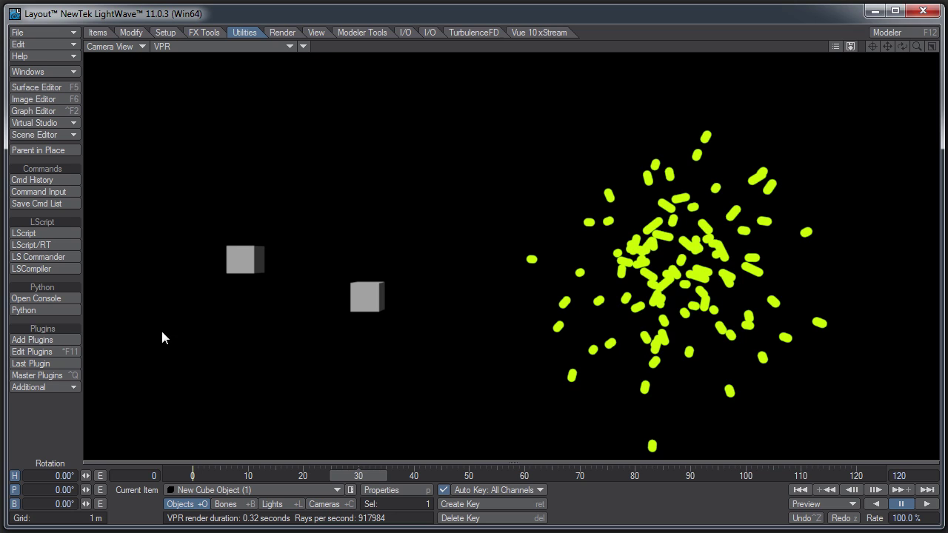
pyautogui.click(47, 386)
pyautogui.click(50, 398)
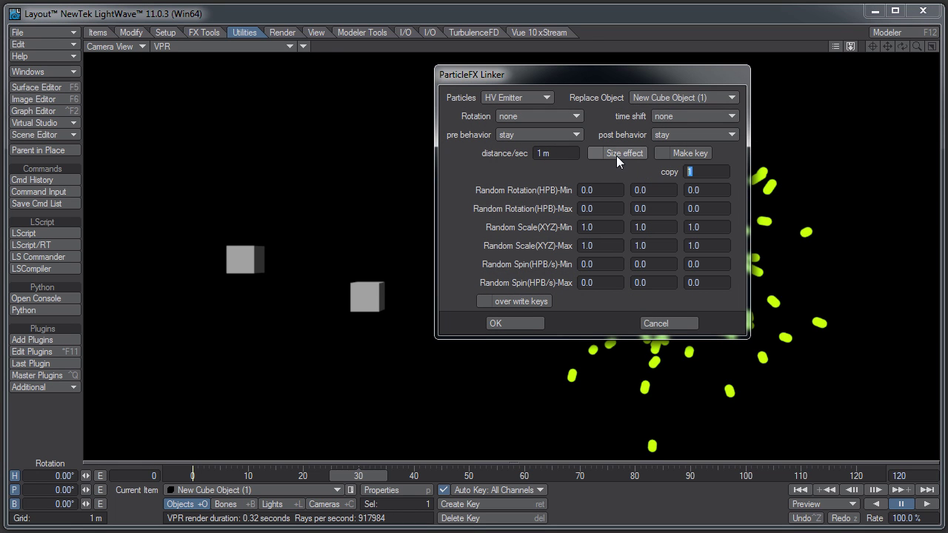
# Enter 200 copies in the ParticleFX Linker and confirm to clone the linked cubes.
pyautogui.write('200')
pyautogui.click(536, 326)
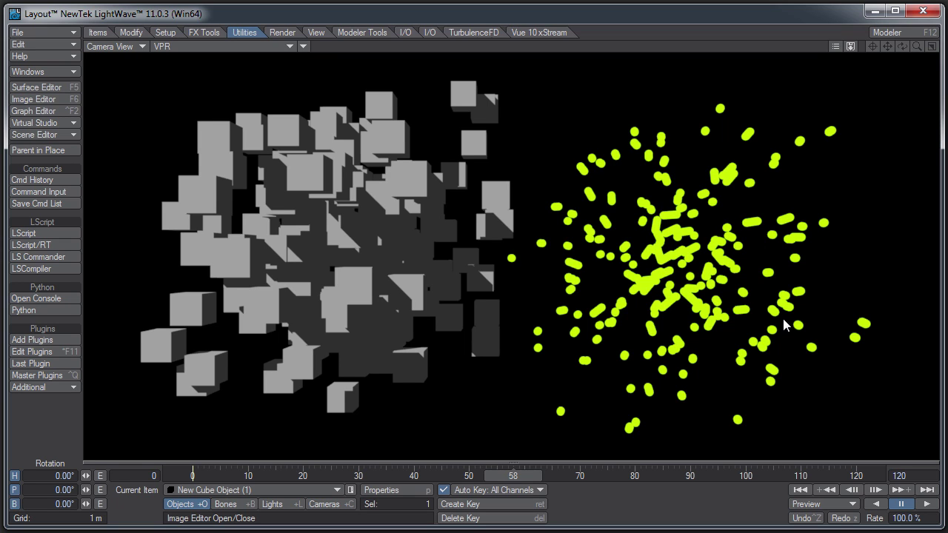
pyautogui.click(607, 352)
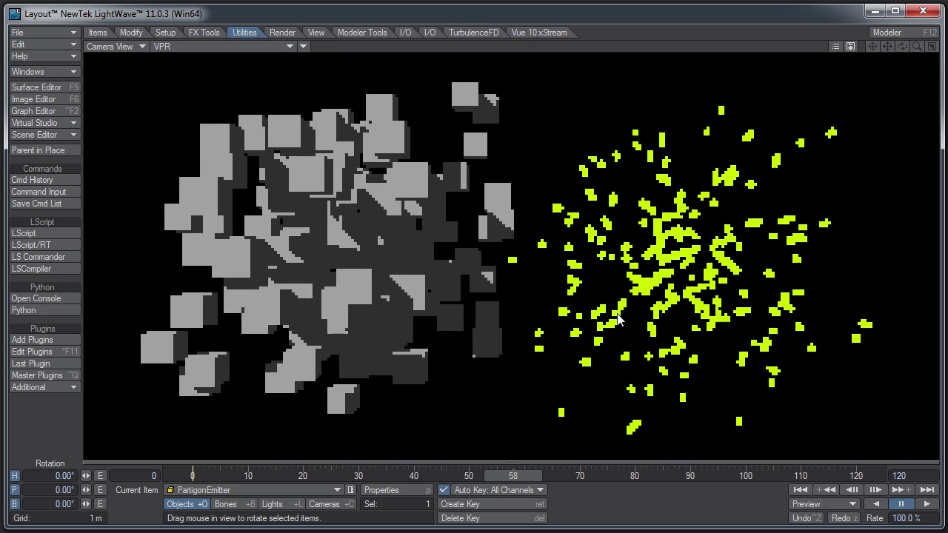
pyautogui.click(430, 497)
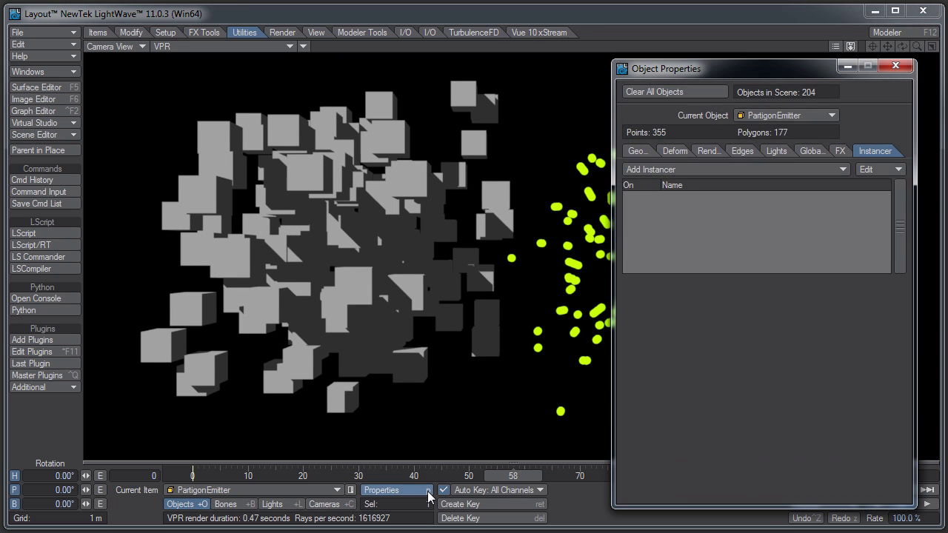
pyautogui.click(680, 150)
pyautogui.click(705, 151)
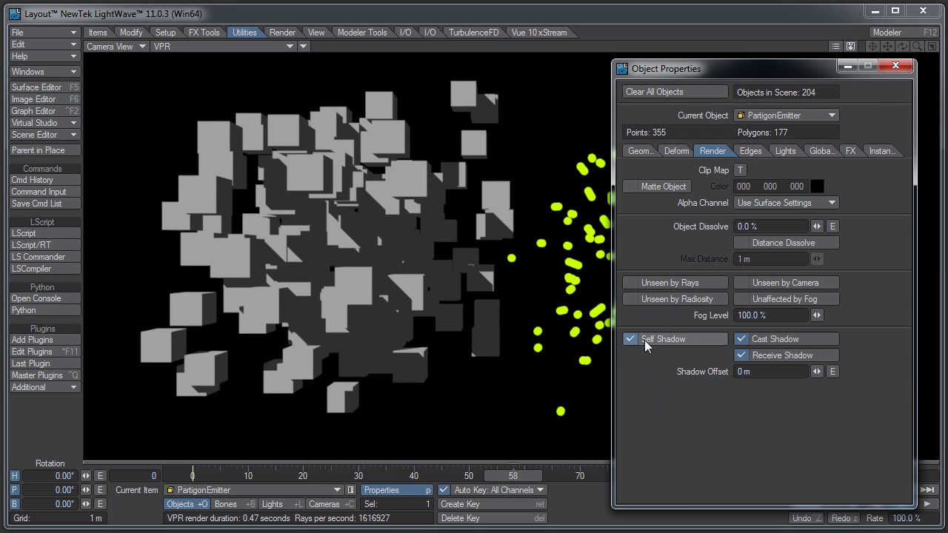
pyautogui.moveTo(718, 74); pyautogui.dragTo(247, 72)
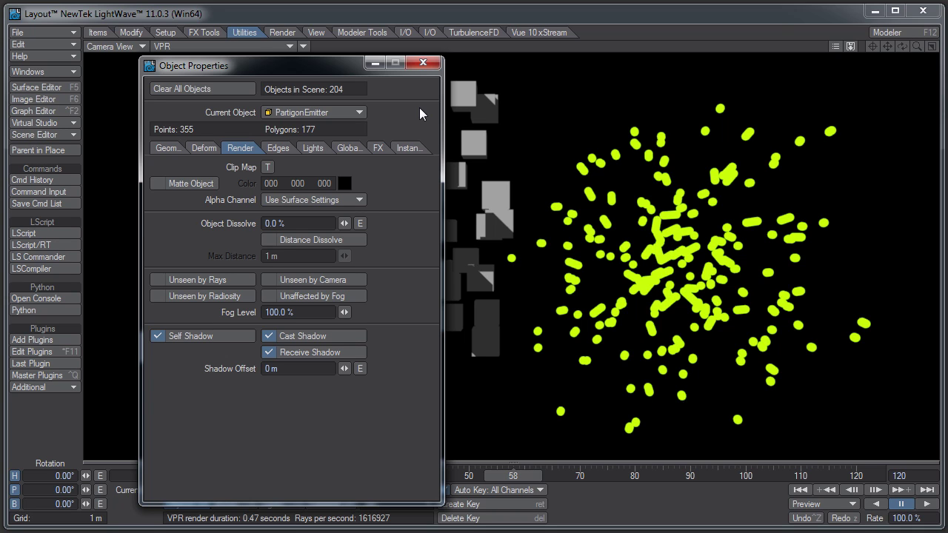
pyautogui.click(423, 62)
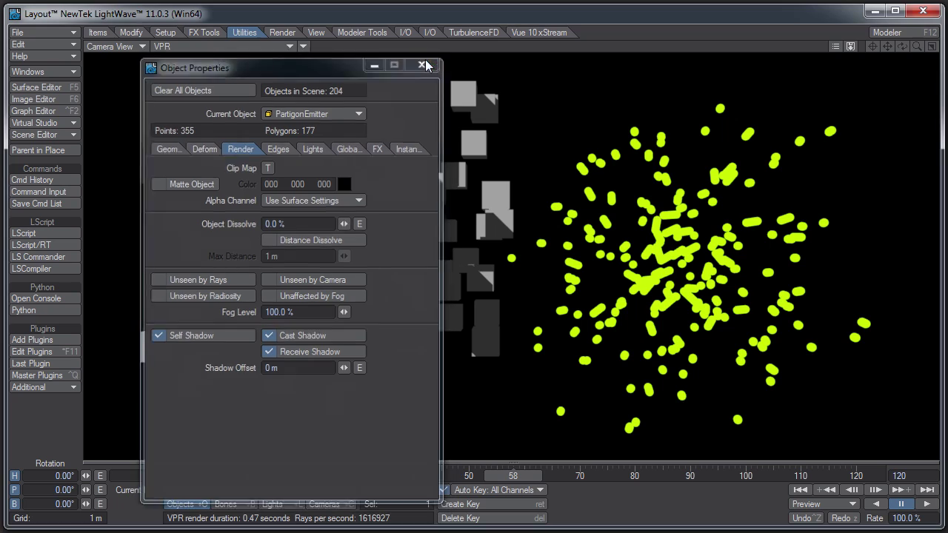
# Start playback to animate the linked cube cloud and lime particles.
pyautogui.click(927, 504)
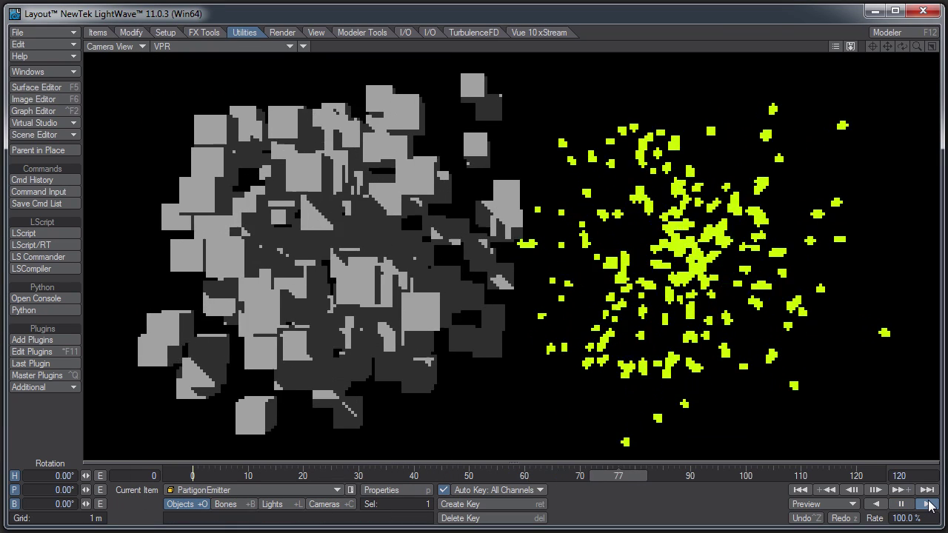